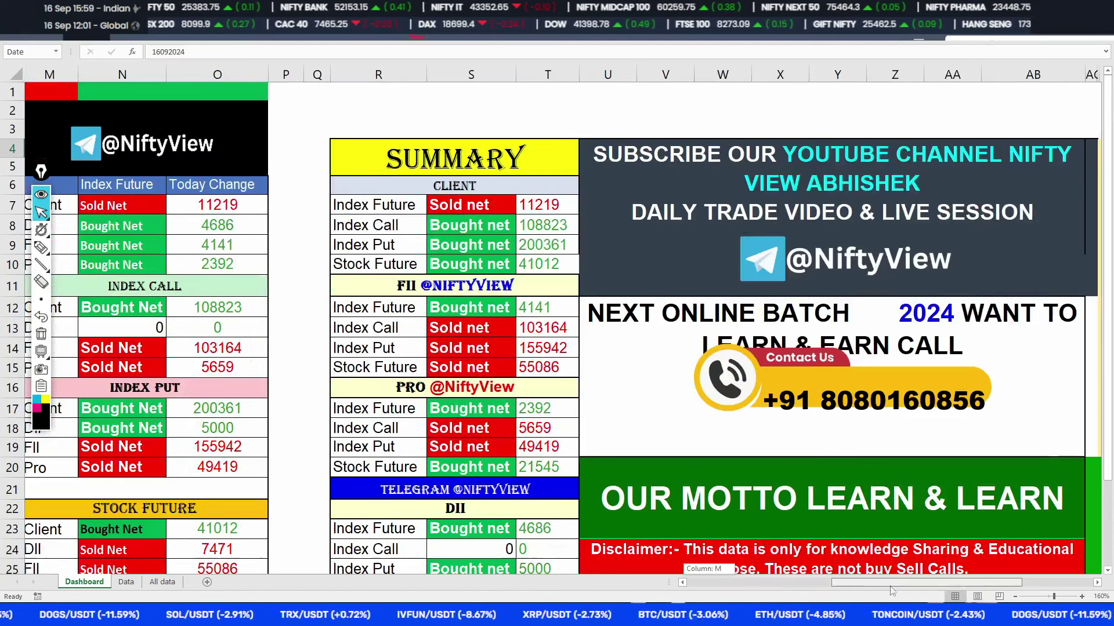
Step: Circle the CLIENT heading in the Summary table with the pen and tick its four rows, Index Future through Stock Future
scroll(663, 474, "down", 1)
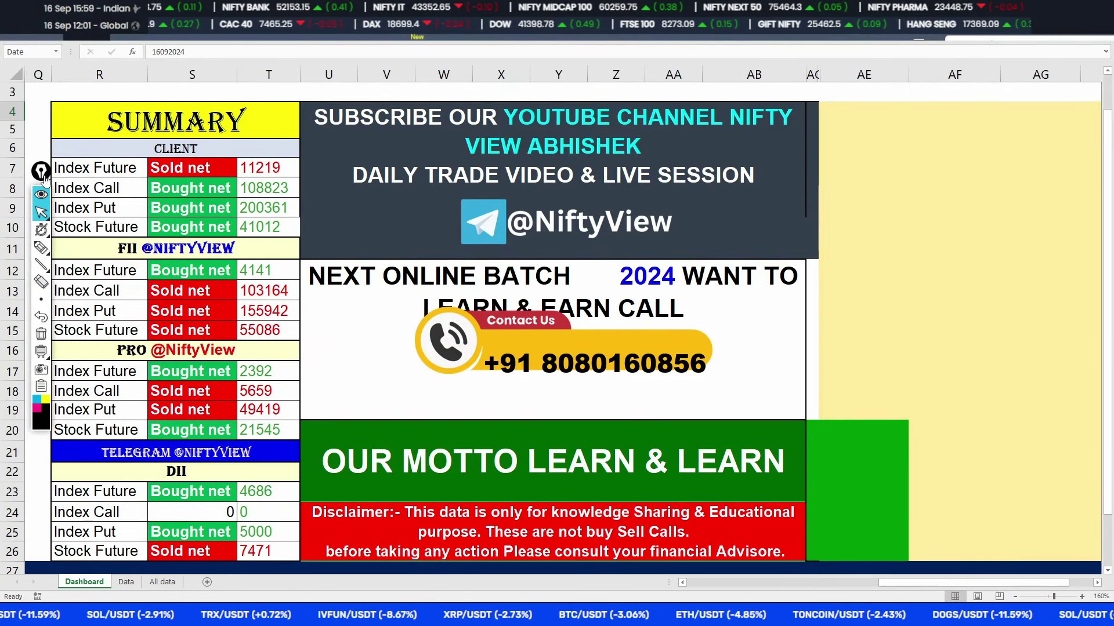
left_click_drag(45, 177, 877, 216)
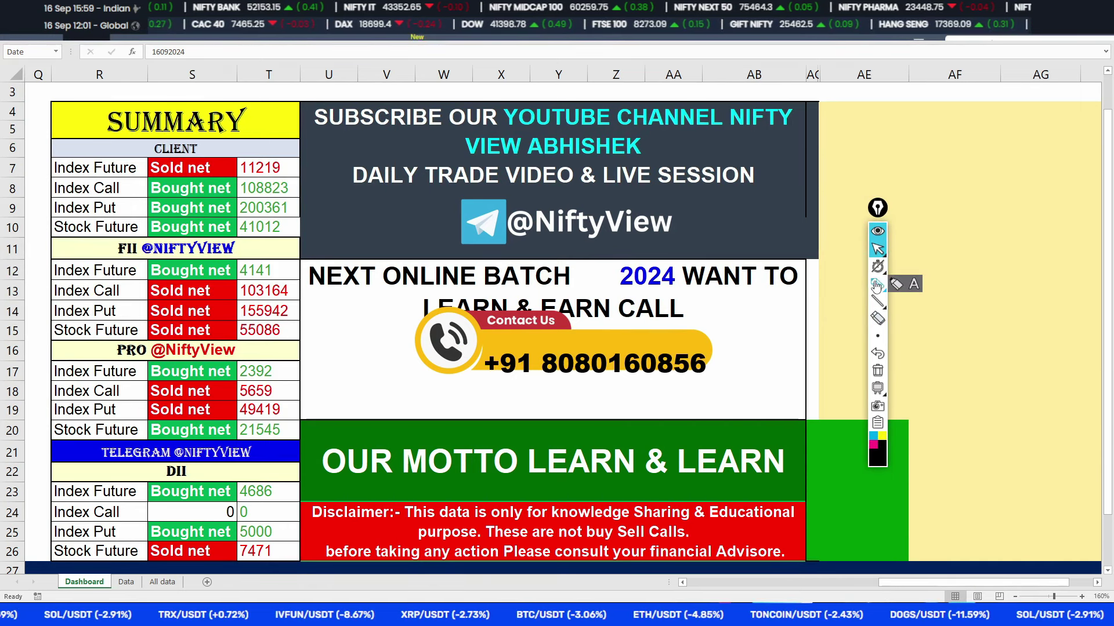
left_click(878, 284)
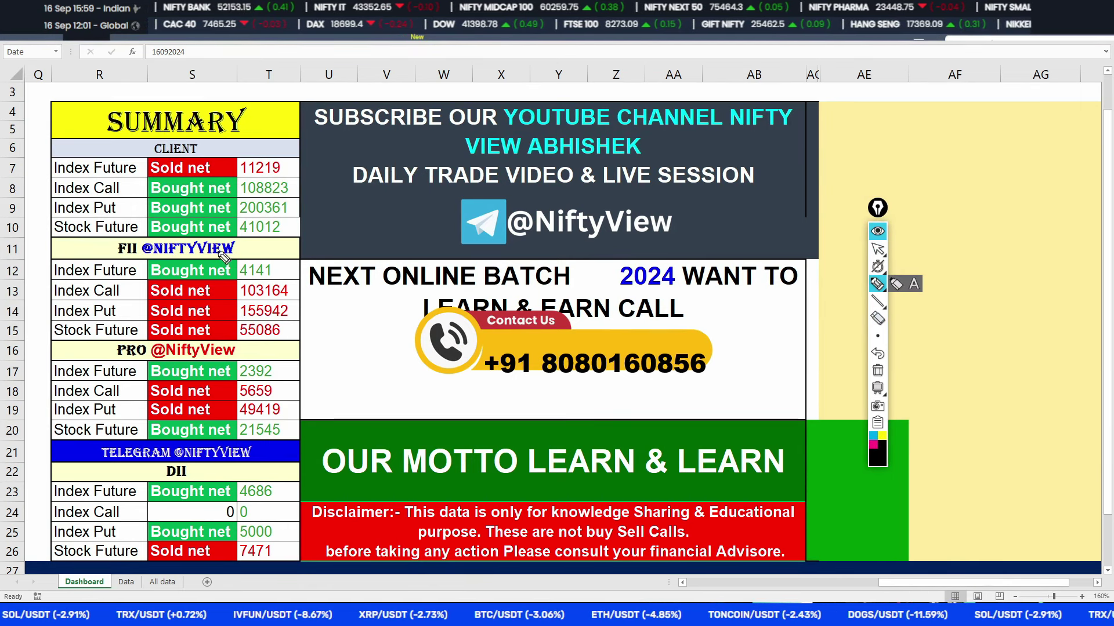
left_click_drag(194, 140, 191, 134)
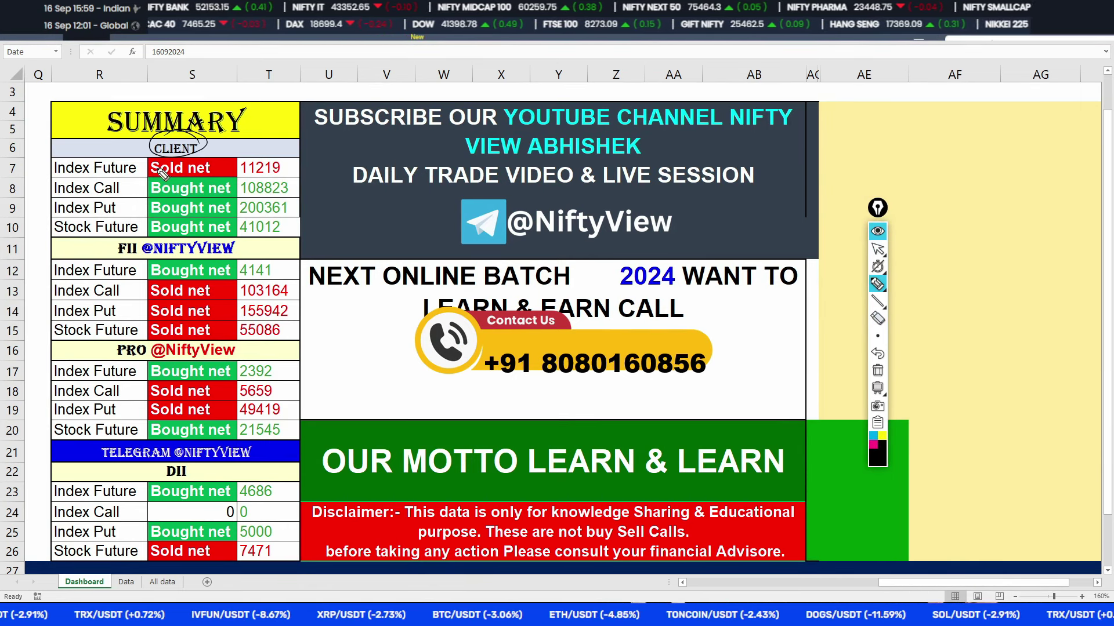
mouse_move(43, 167)
left_mouse_down()
mouse_move(77, 161)
mouse_move(58, 187)
mouse_move(63, 223)
left_mouse_up()
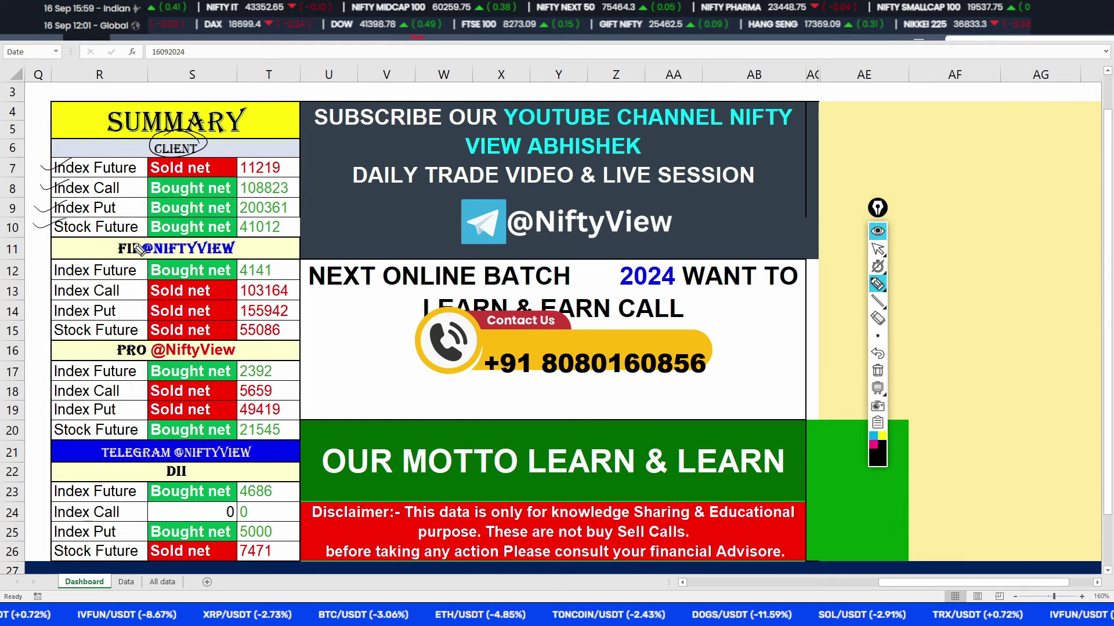
Step: Circle the FII and PRO headings in the Summary table and tick the four rows beneath each
mouse_move(139, 248)
left_mouse_down()
mouse_move(116, 251)
mouse_move(128, 244)
left_mouse_up()
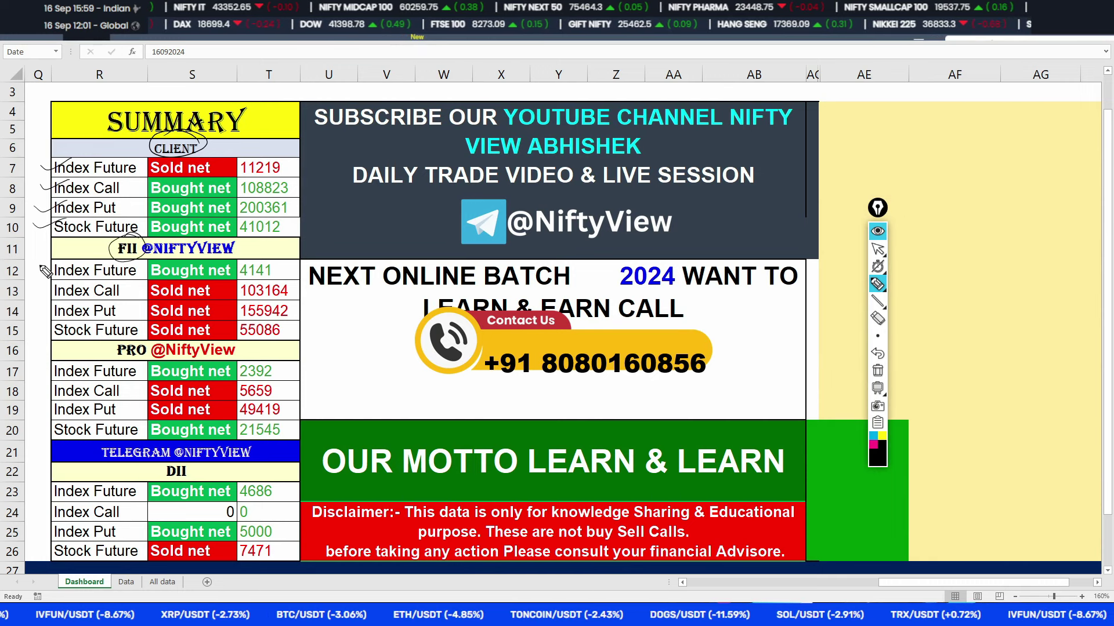
mouse_move(43, 271)
left_mouse_down()
mouse_move(64, 261)
mouse_move(62, 323)
left_mouse_up()
left_click_drag(119, 351, 114, 347)
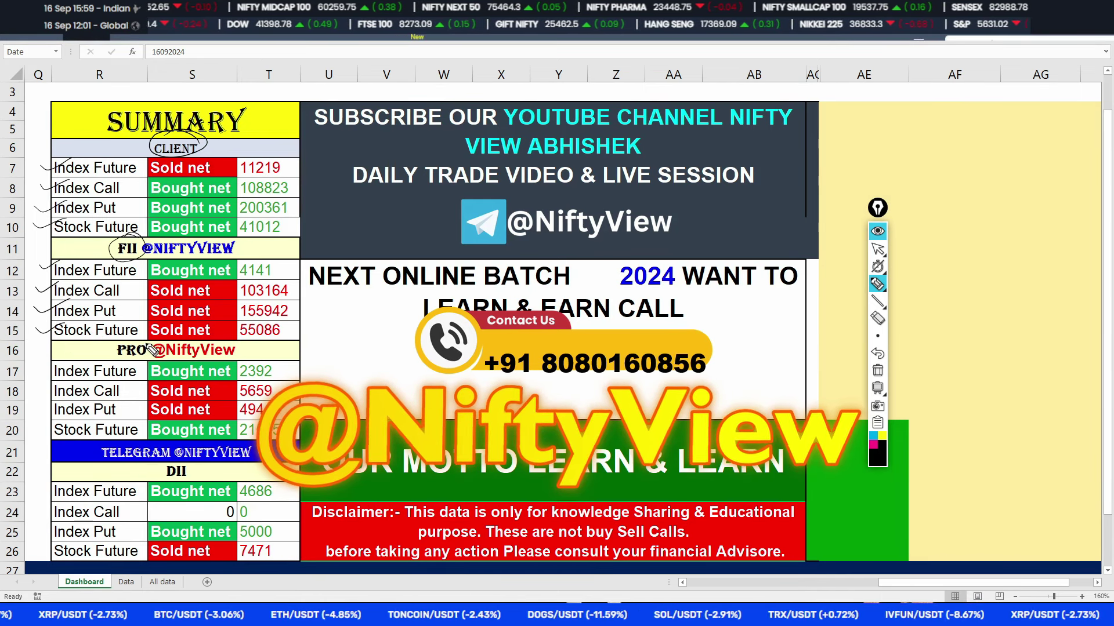
mouse_move(44, 370)
left_mouse_down()
mouse_move(64, 365)
mouse_move(70, 426)
left_mouse_up()
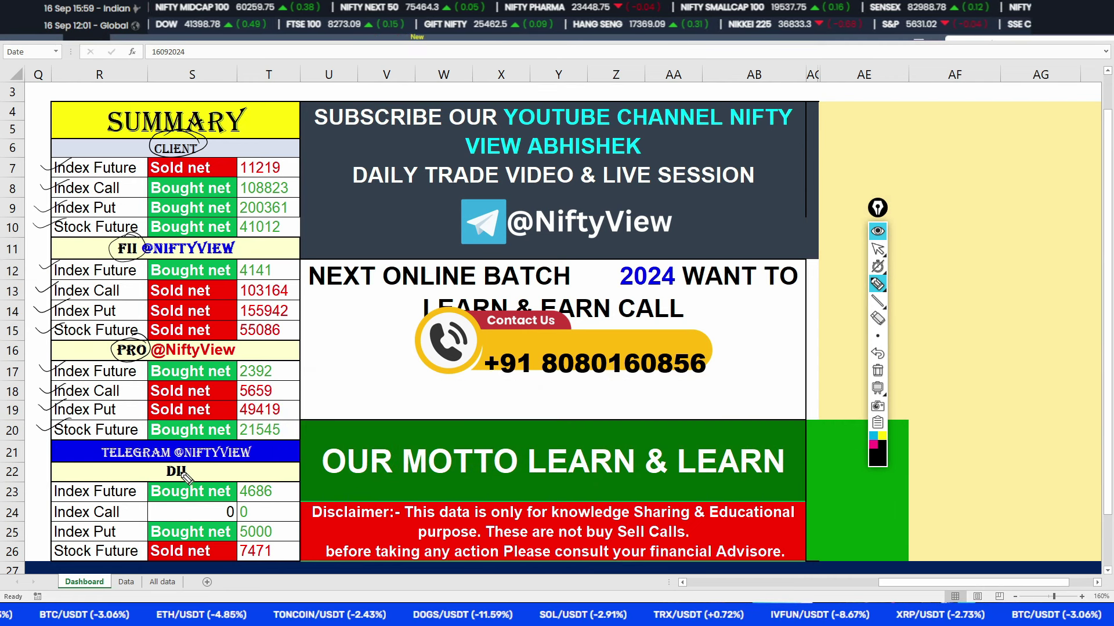
Step: Circle the DII heading and tick its Index Future, Index Put and Stock Future rows
left_click_drag(174, 461, 165, 464)
left_click_drag(38, 492, 64, 486)
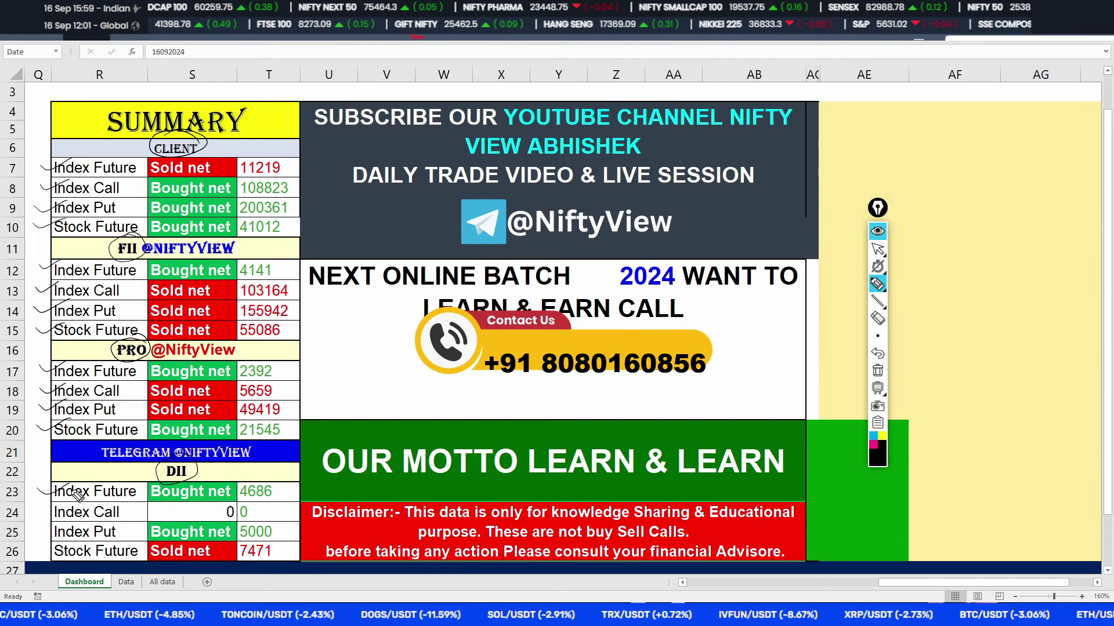
mouse_move(37, 530)
left_mouse_down()
mouse_move(64, 524)
mouse_move(51, 548)
left_mouse_up()
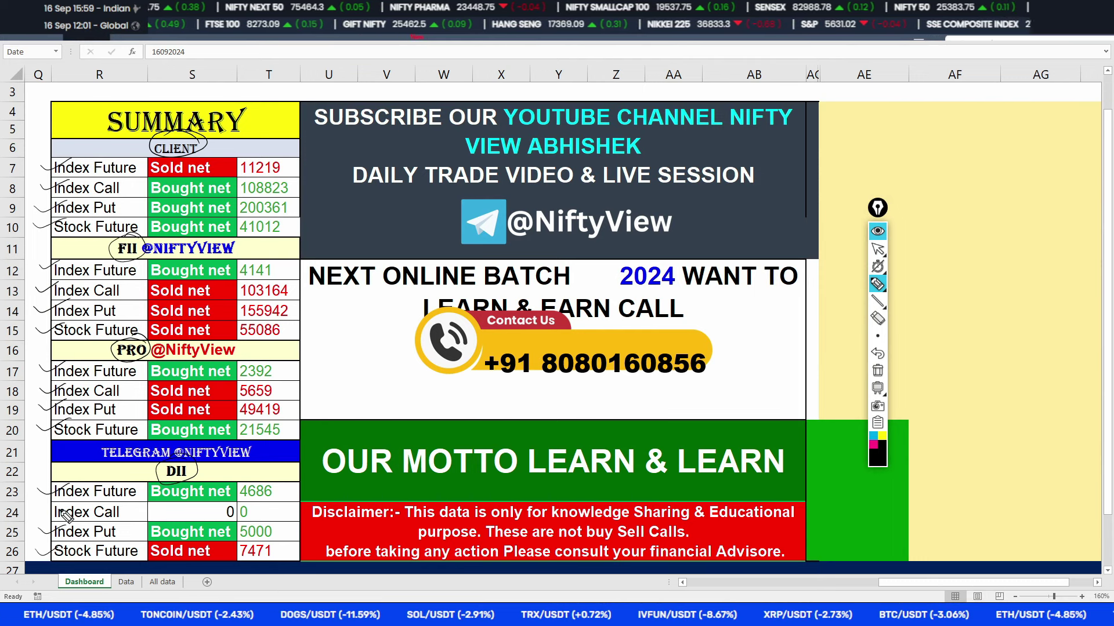
Step: Clear the pen marks, return to the main FnO data table and move the annotation toolbar clear of the figures
left_click(878, 249)
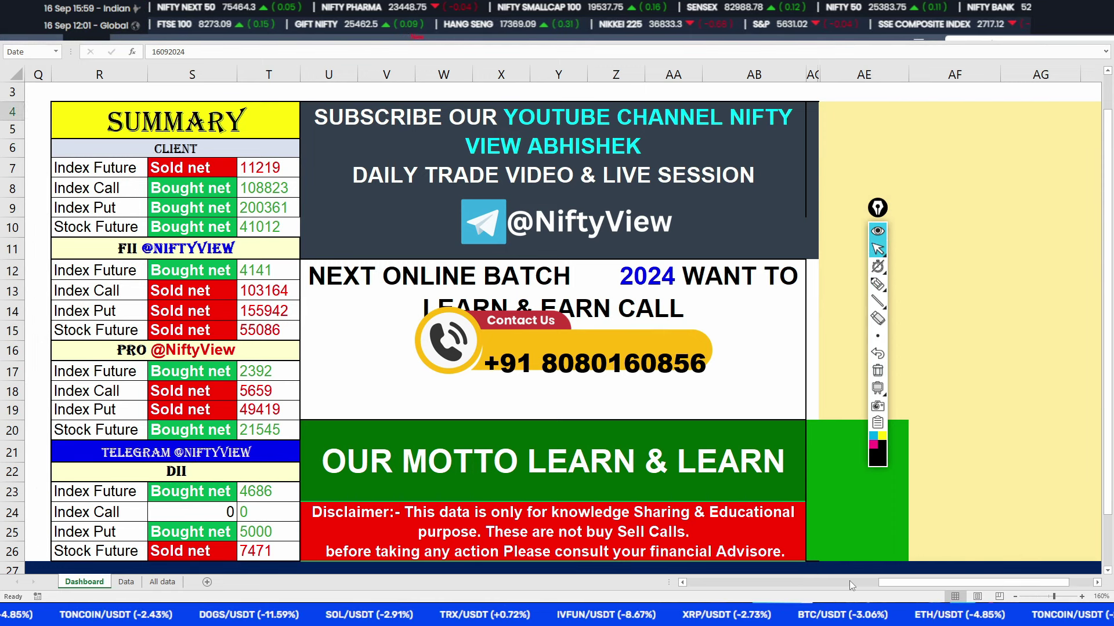
left_click_drag(847, 584, 802, 584)
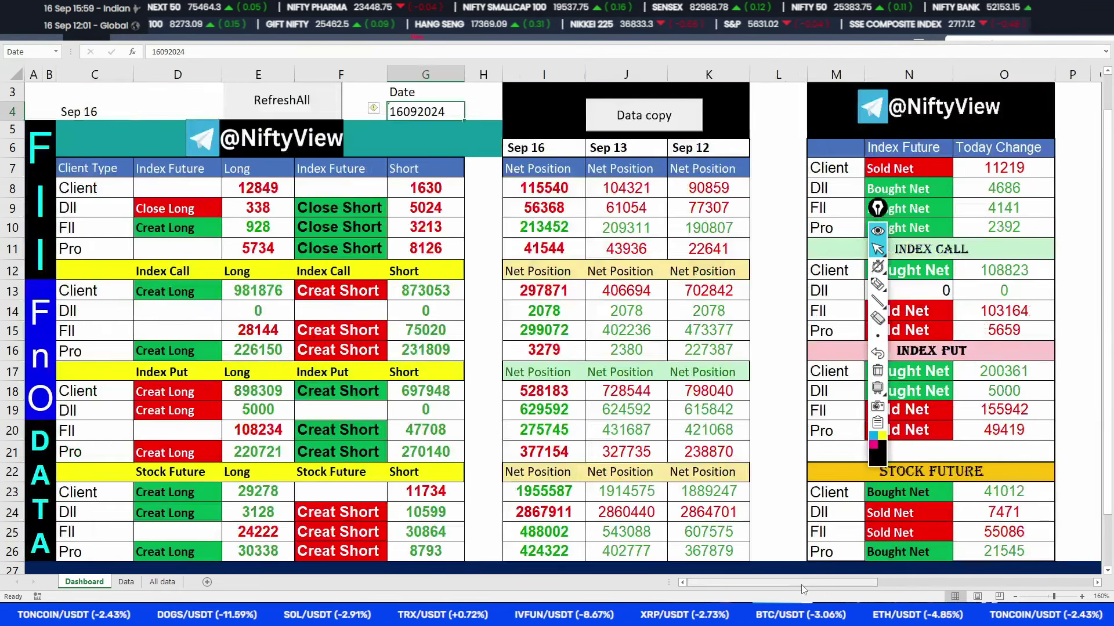
left_click_drag(877, 207, 14, 243)
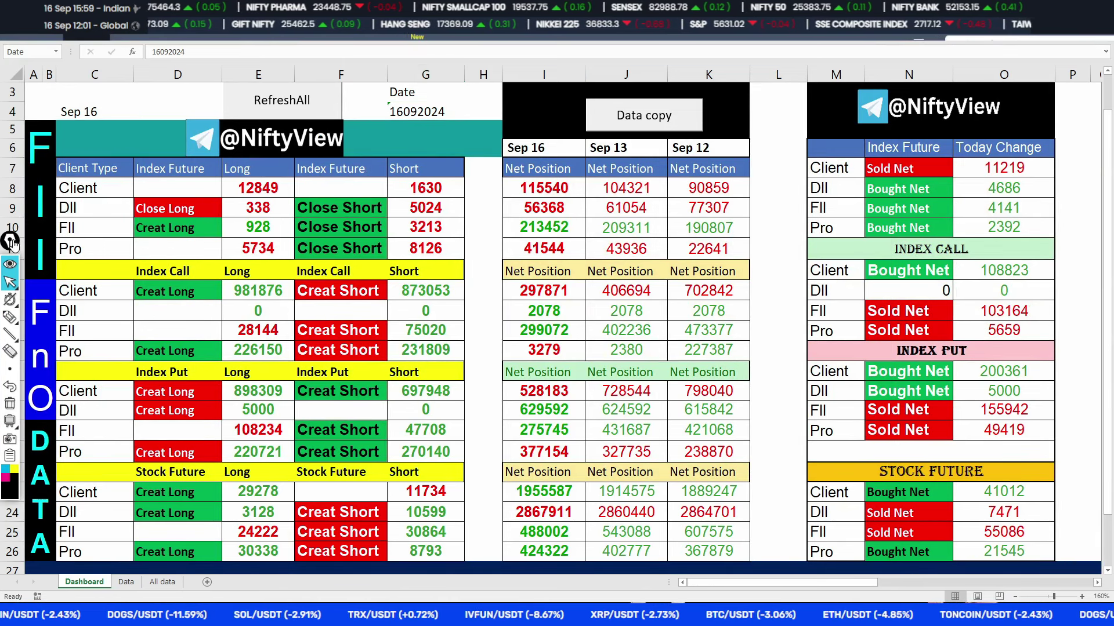
Step: Circle the Index Future heading and the Sep 16 net positions of Client, FII and Pro in that section with the pen
left_click(15, 318)
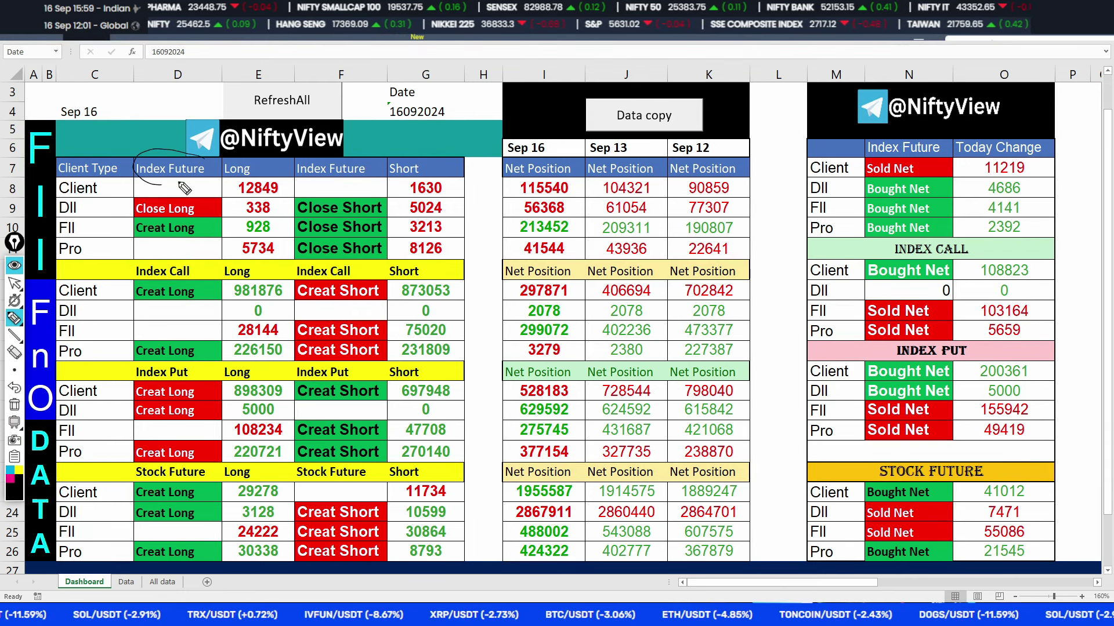
left_click_drag(165, 154, 204, 155)
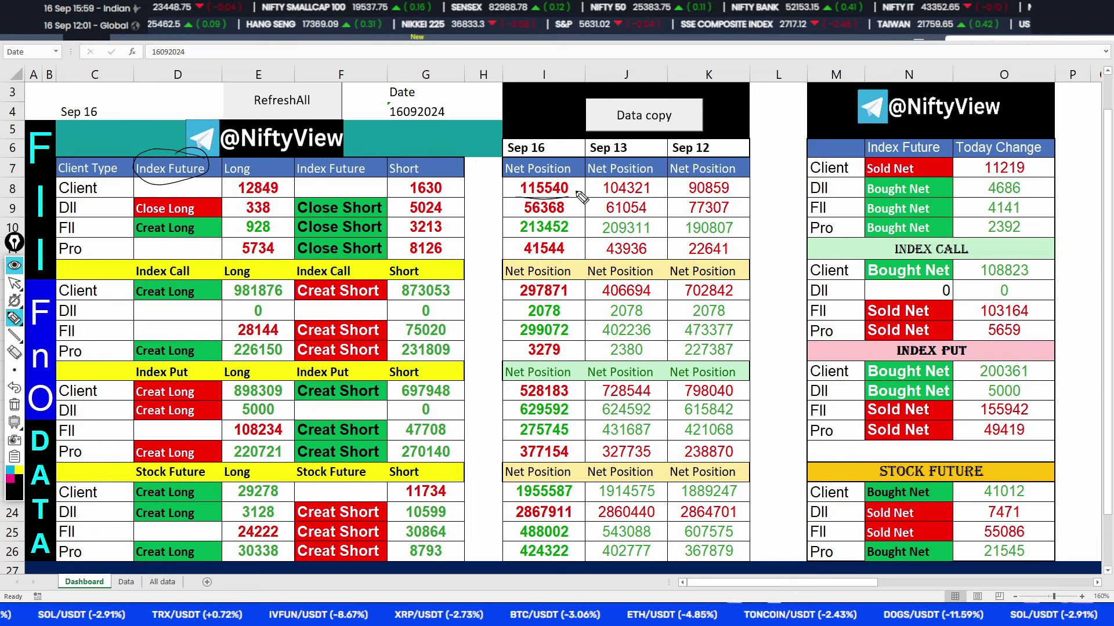
left_click_drag(543, 178, 574, 185)
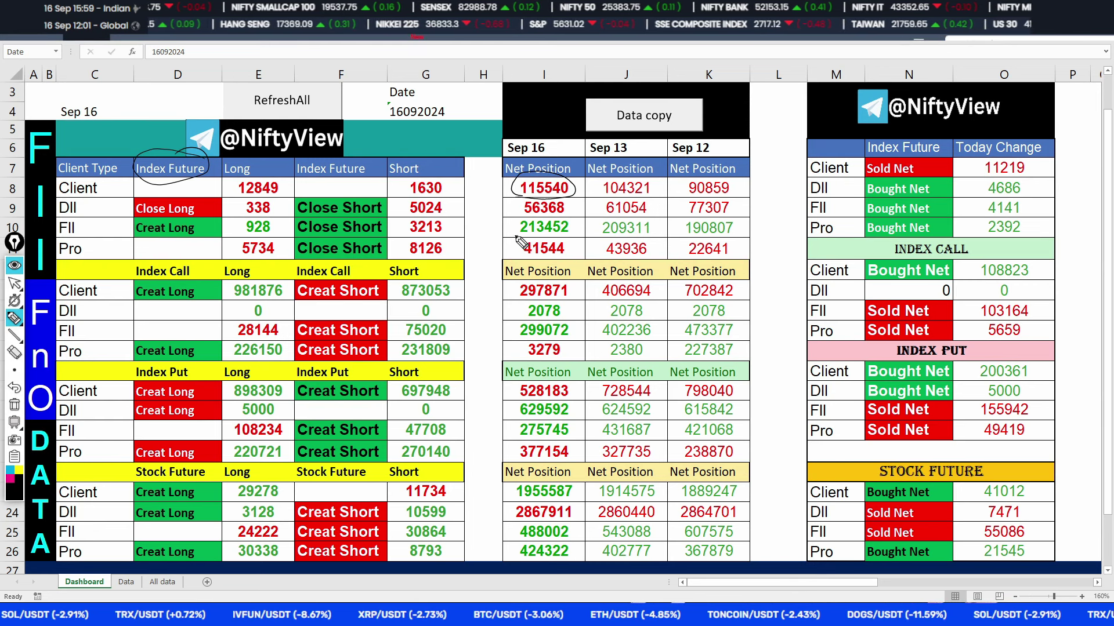
mouse_move(543, 219)
left_mouse_down()
mouse_move(573, 229)
mouse_move(566, 222)
mouse_move(548, 270)
mouse_move(537, 234)
left_mouse_up()
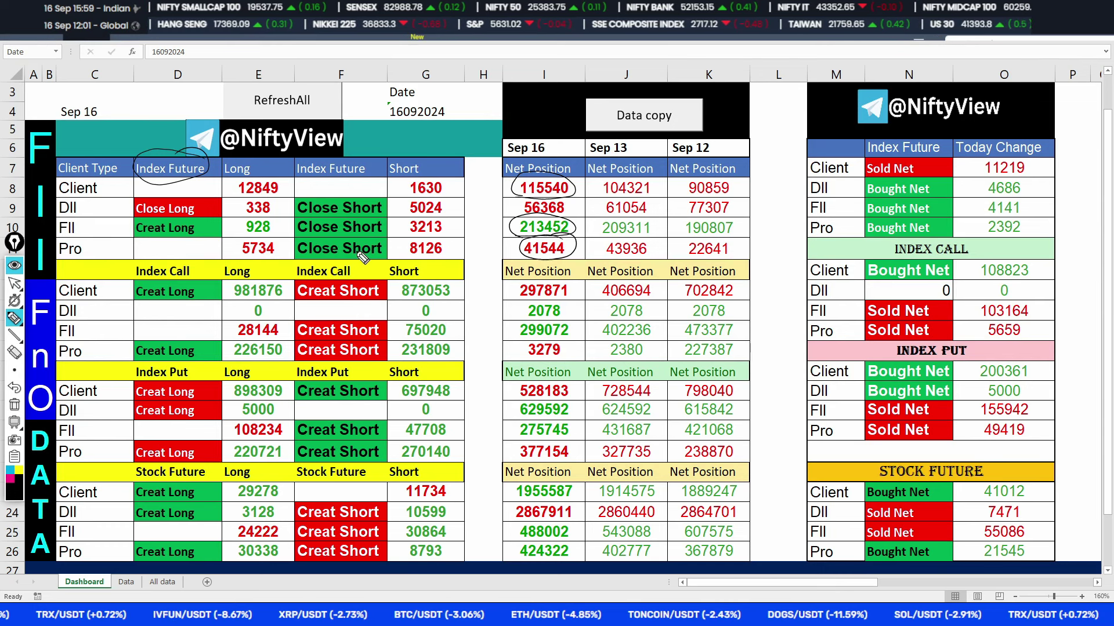
Step: Circle the Index Call heading and its Sep 16 net positions for Client, FII and Pro
mouse_move(199, 271)
left_mouse_down()
mouse_move(134, 266)
mouse_move(197, 268)
mouse_move(174, 254)
left_mouse_up()
mouse_move(515, 305)
left_mouse_down()
mouse_move(583, 299)
mouse_move(516, 277)
mouse_move(505, 299)
left_mouse_up()
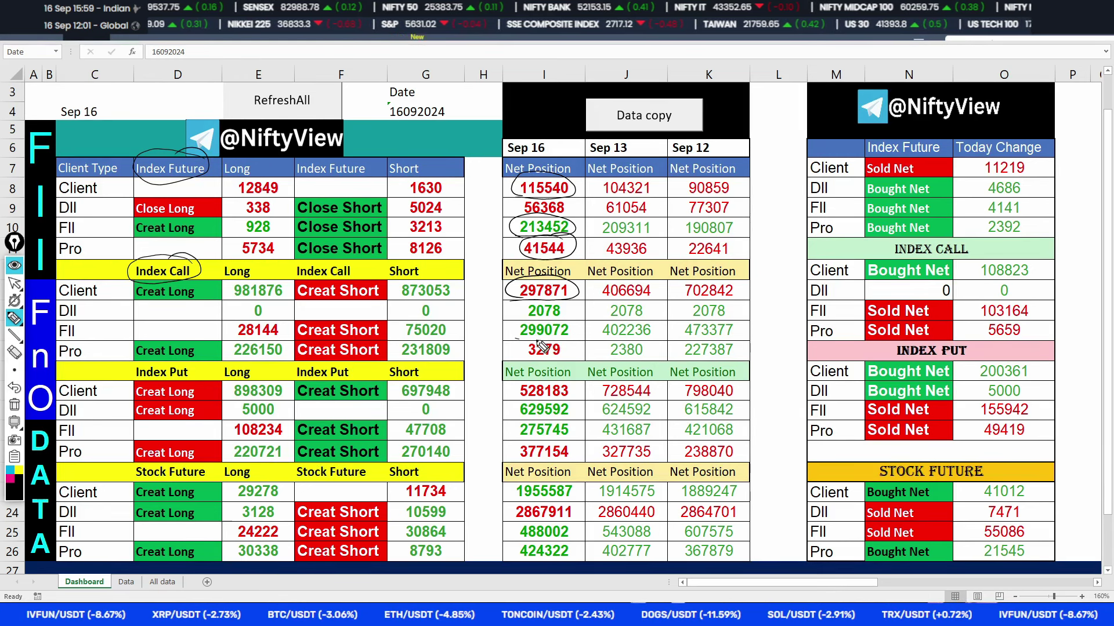
mouse_move(537, 340)
left_mouse_down()
mouse_move(577, 324)
mouse_move(527, 347)
mouse_move(568, 348)
left_mouse_up()
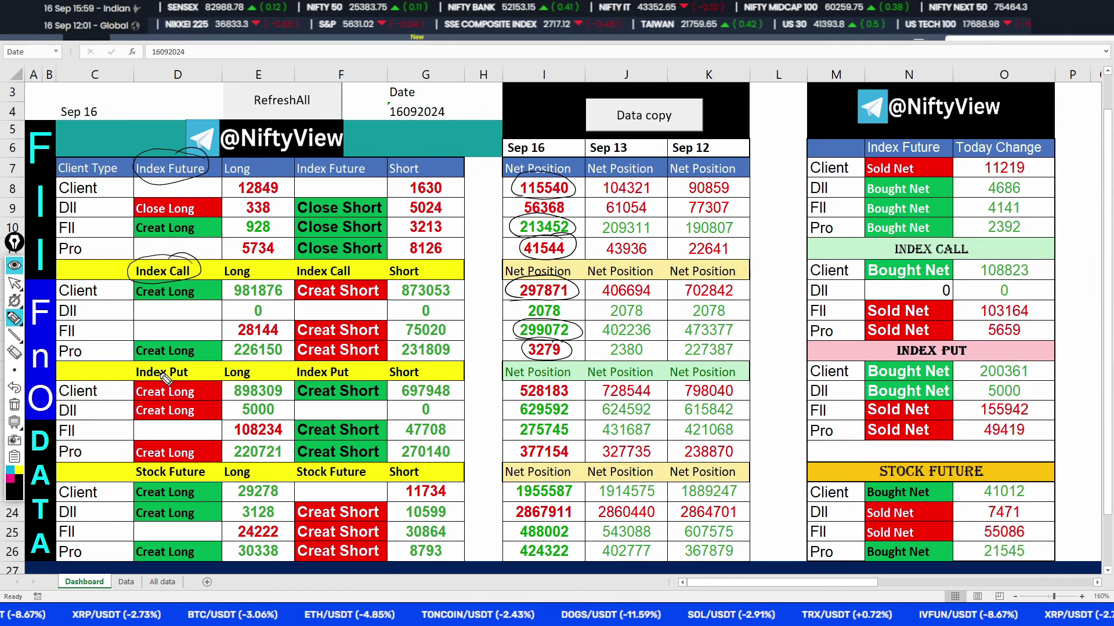
Step: Circle the Index Put heading and its Sep 16 net positions for Client, FII and Pro
mouse_move(197, 370)
left_mouse_down()
mouse_move(133, 379)
mouse_move(189, 363)
left_mouse_up()
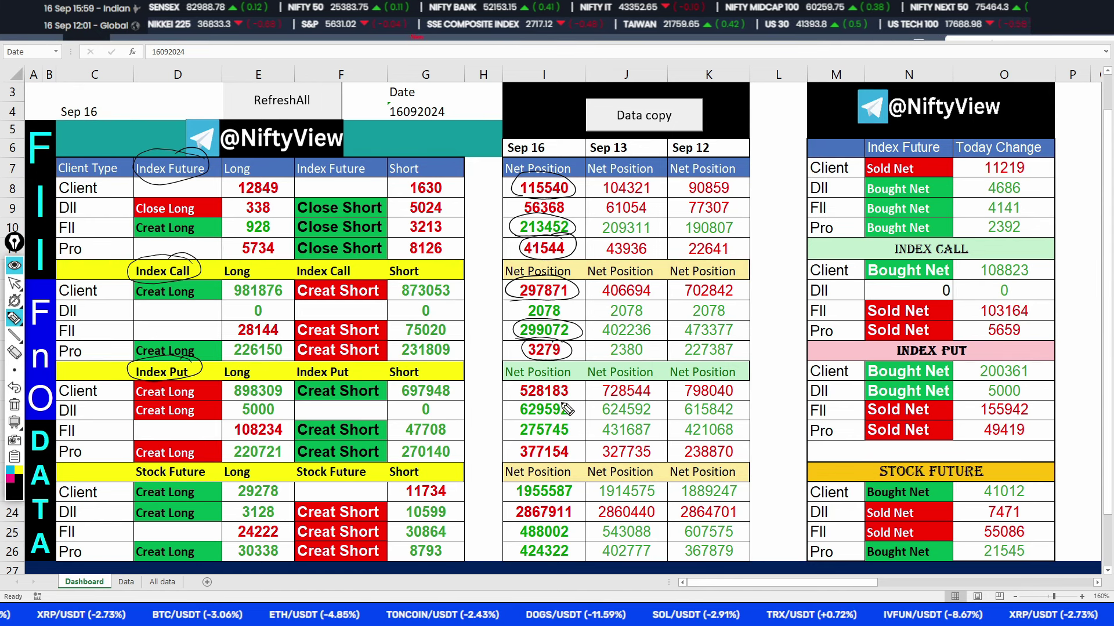
mouse_move(529, 401)
left_mouse_down()
mouse_move(578, 387)
mouse_move(523, 399)
left_mouse_up()
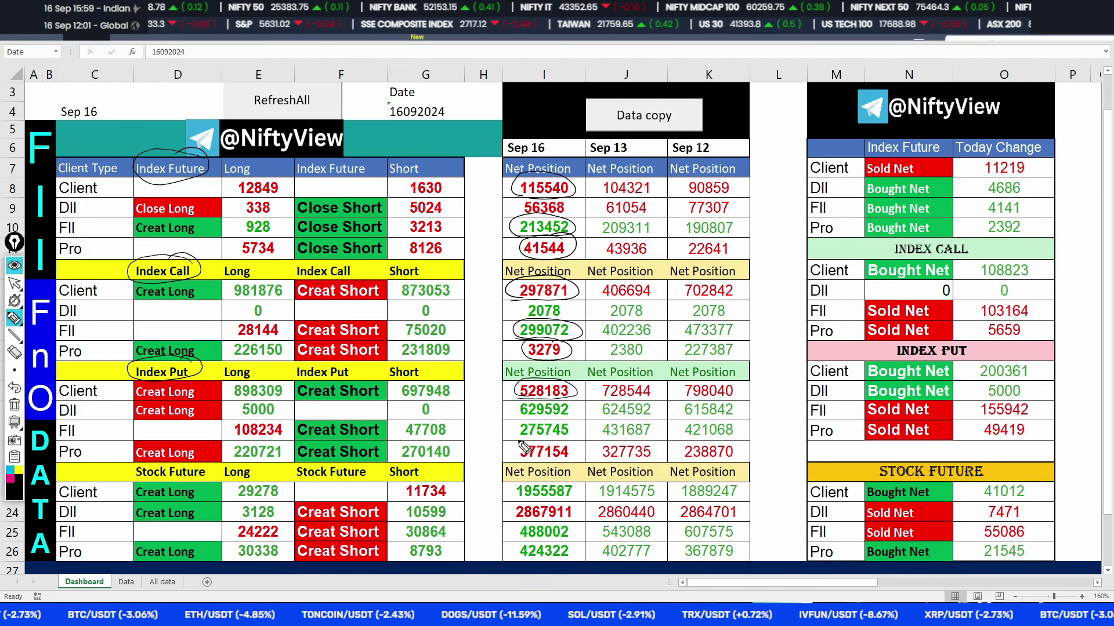
mouse_move(522, 442)
left_mouse_down()
mouse_move(573, 438)
mouse_move(513, 428)
mouse_move(557, 420)
left_mouse_up()
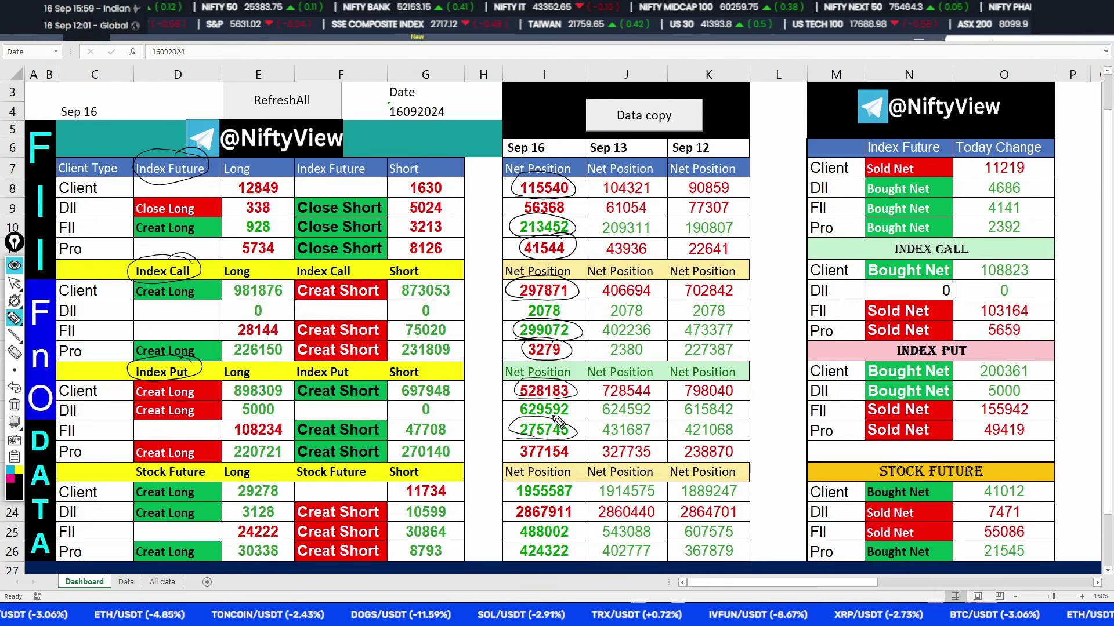
mouse_move(527, 467)
left_mouse_down()
mouse_move(583, 459)
mouse_move(520, 458)
left_mouse_up()
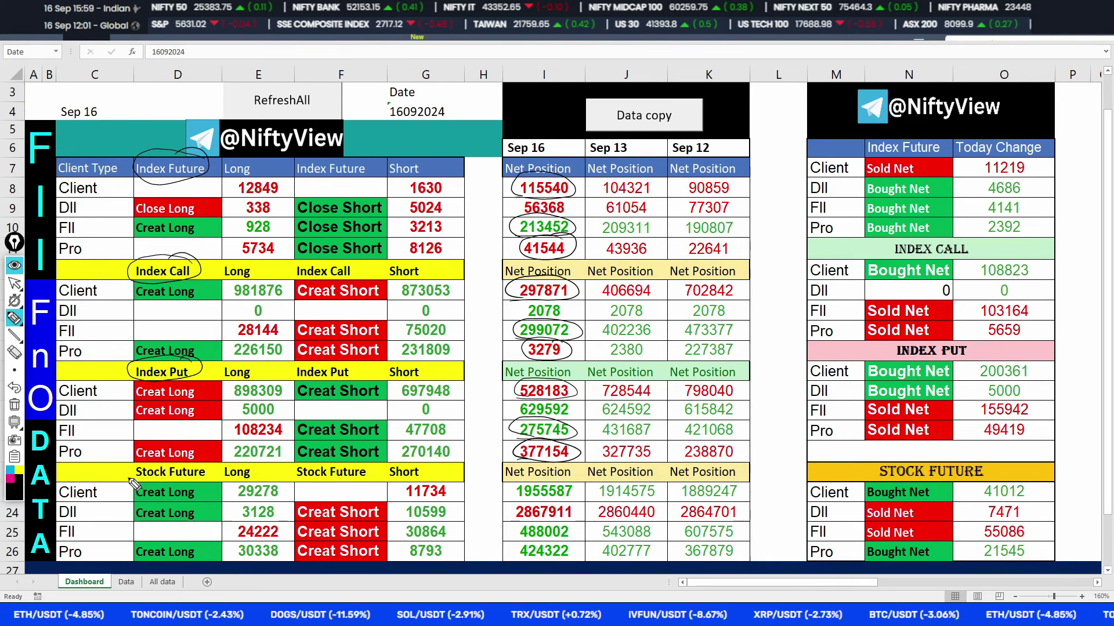
Step: Circle the Stock Future heading and box its Sep 16 net positions for Client, DII, FII and Pro
mouse_move(134, 481)
left_mouse_down()
mouse_move(214, 471)
mouse_move(139, 482)
left_mouse_up()
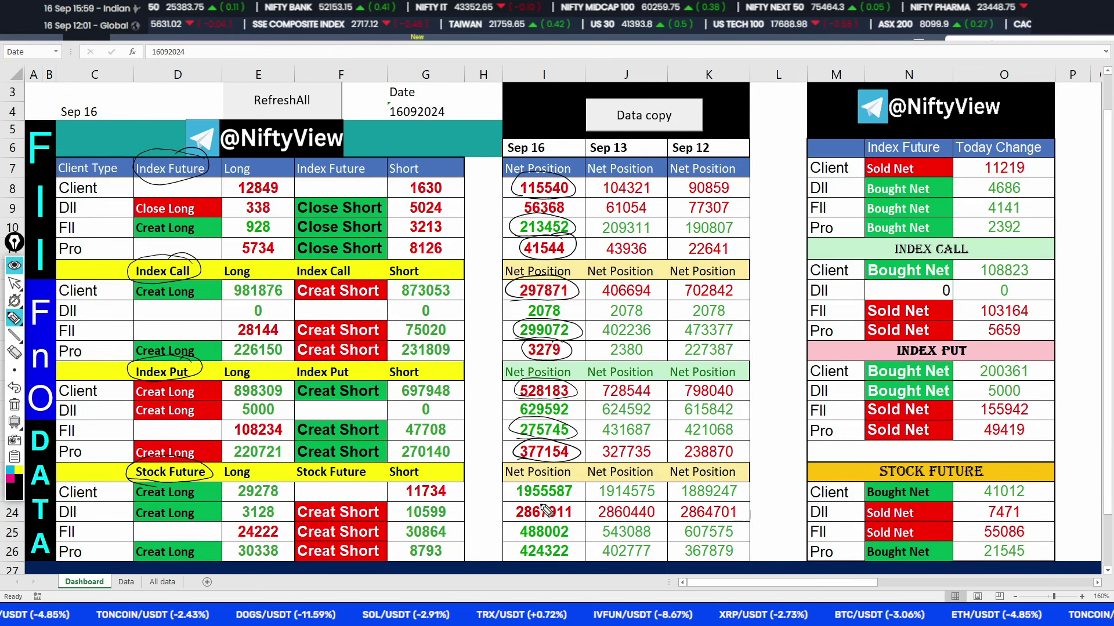
mouse_move(575, 507)
left_mouse_down()
mouse_move(525, 498)
mouse_move(572, 522)
mouse_move(510, 504)
mouse_move(580, 508)
mouse_move(575, 519)
left_mouse_up()
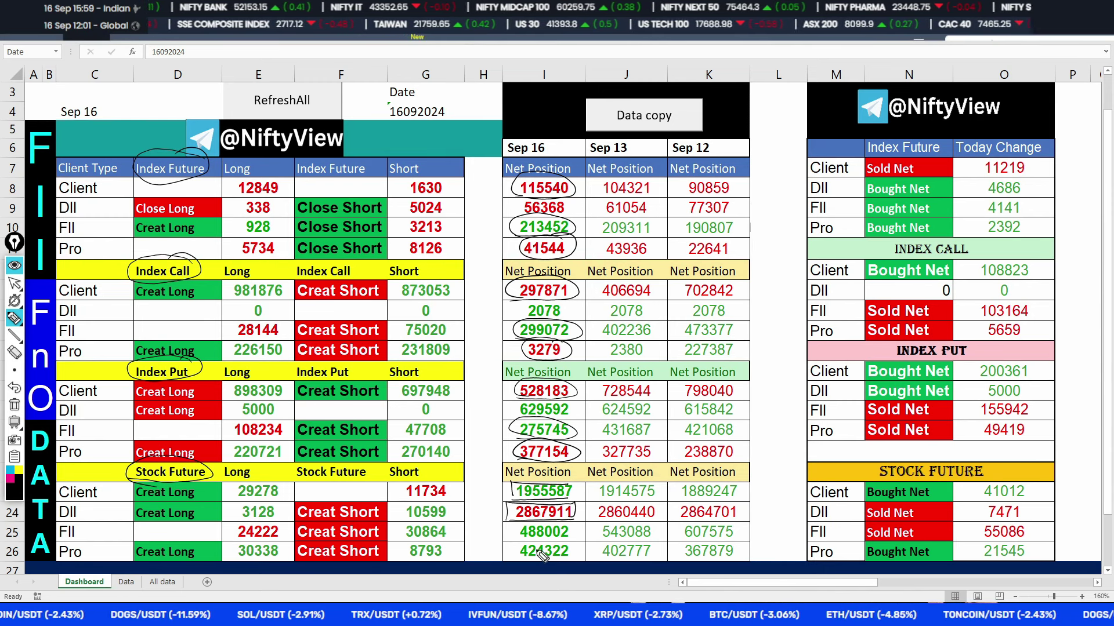
mouse_move(515, 544)
left_mouse_down()
mouse_move(580, 536)
mouse_move(511, 522)
mouse_move(508, 542)
left_mouse_up()
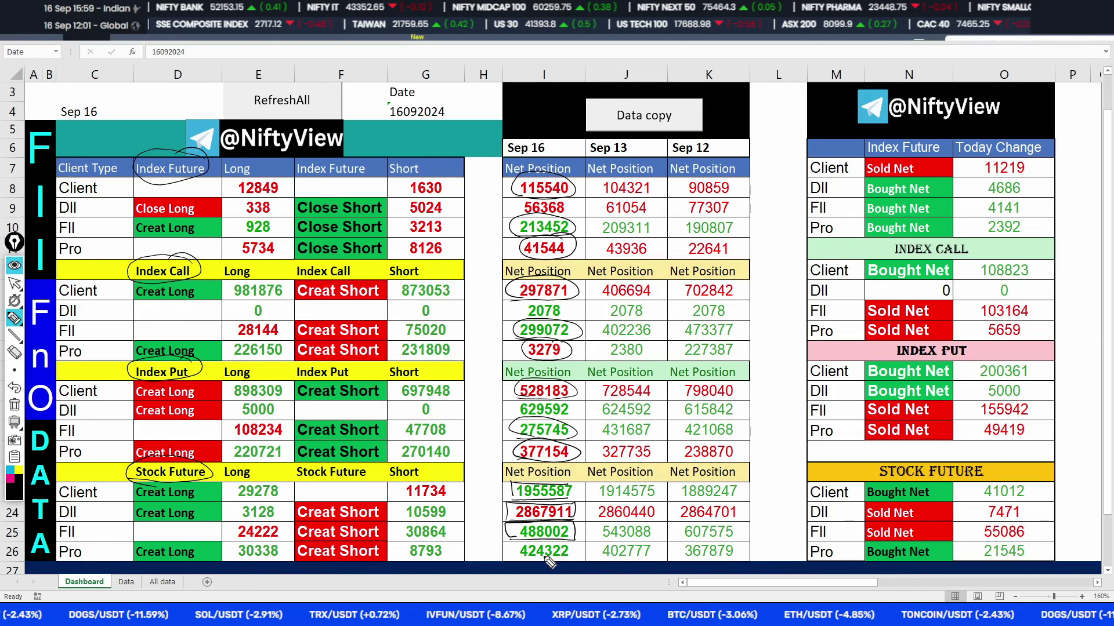
left_click_drag(580, 557, 522, 548)
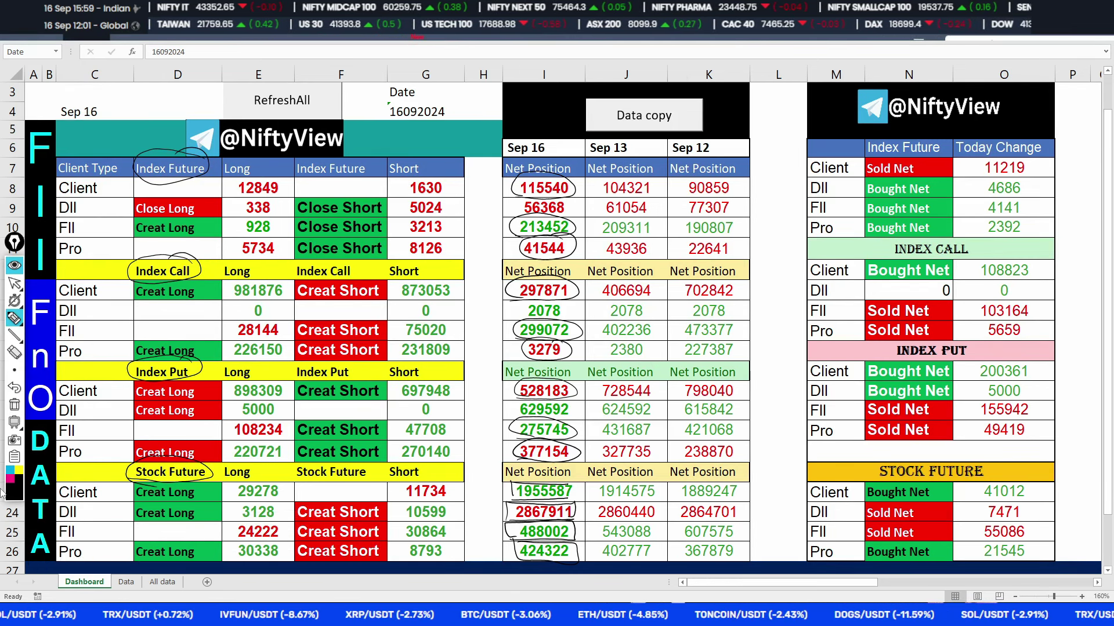
Step: Clear the pen marks and handwrite a double-underlined Client heading on the blank whiteboard beside the sheet
left_click(13, 283)
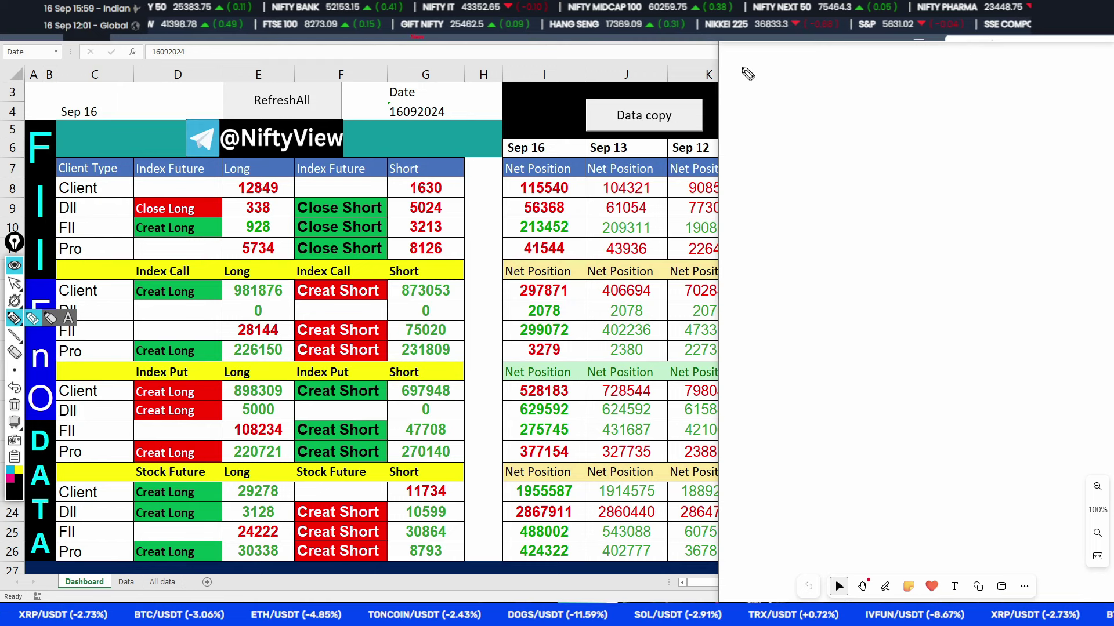
left_click_drag(735, 84, 762, 81)
left_click_drag(735, 87, 762, 85)
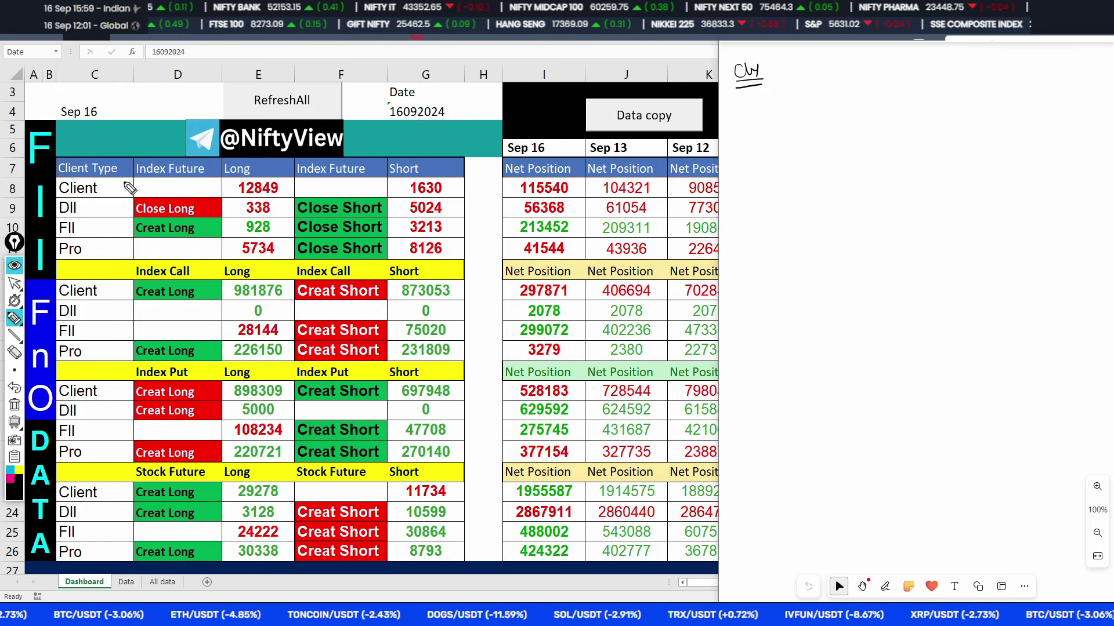
Step: Tick Client's Sep 16 Index Future, Call and Put net positions, noting 115K −, 297K − and 528K + on the whiteboard
left_click_drag(489, 184, 518, 183)
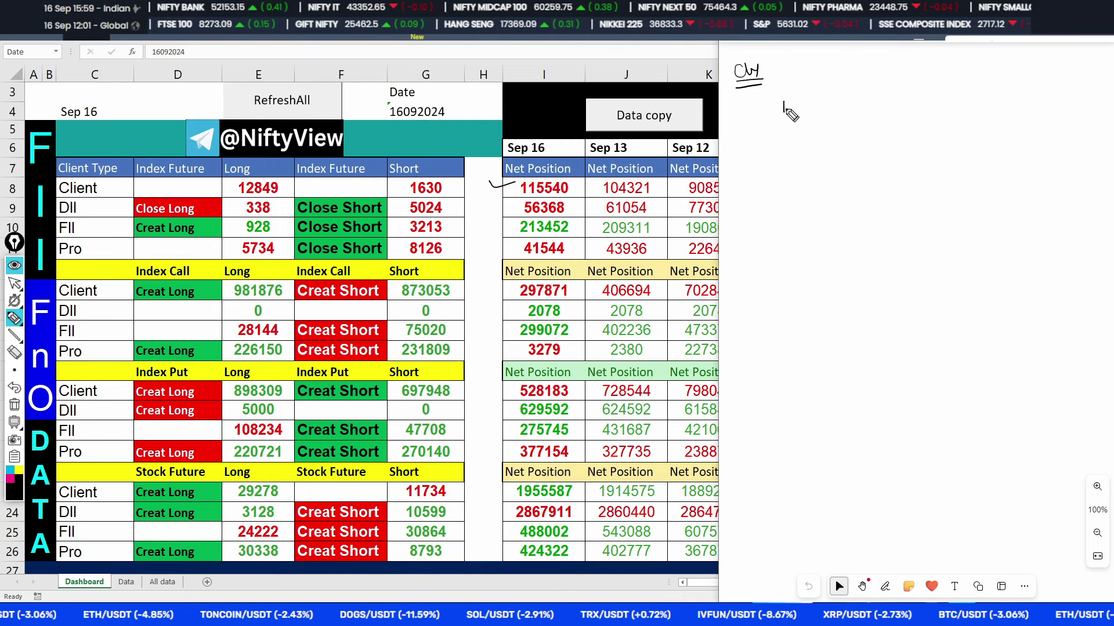
left_click_drag(804, 109, 798, 112)
mouse_move(811, 99)
left_mouse_down()
mouse_move(811, 111)
mouse_move(834, 105)
left_mouse_up()
left_click_drag(483, 285, 511, 283)
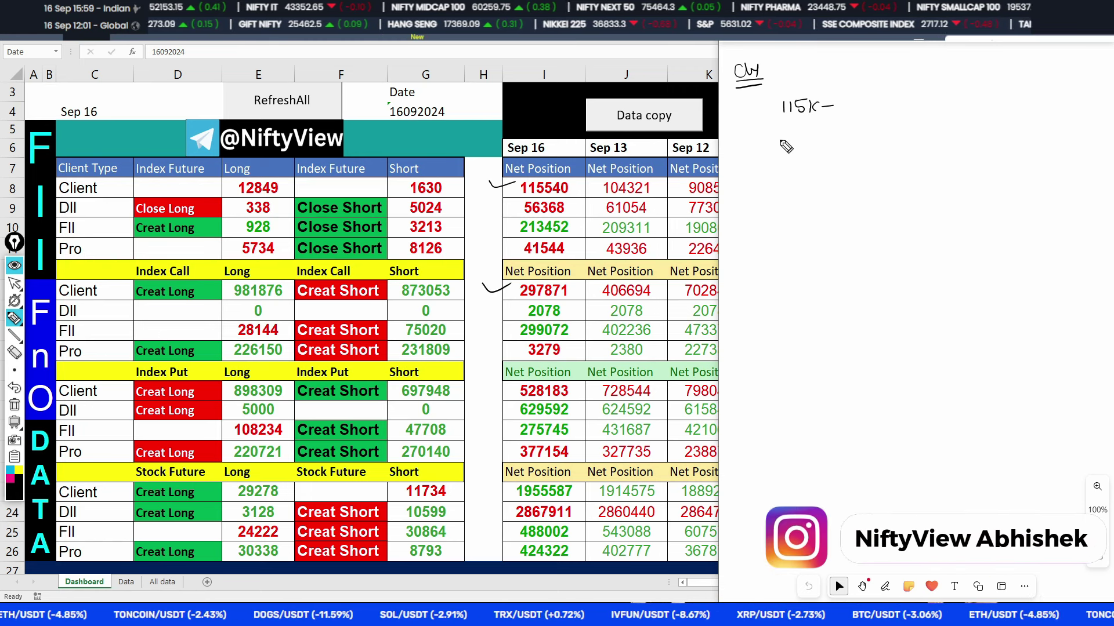
left_click_drag(784, 125, 839, 129)
left_click_drag(489, 387, 514, 384)
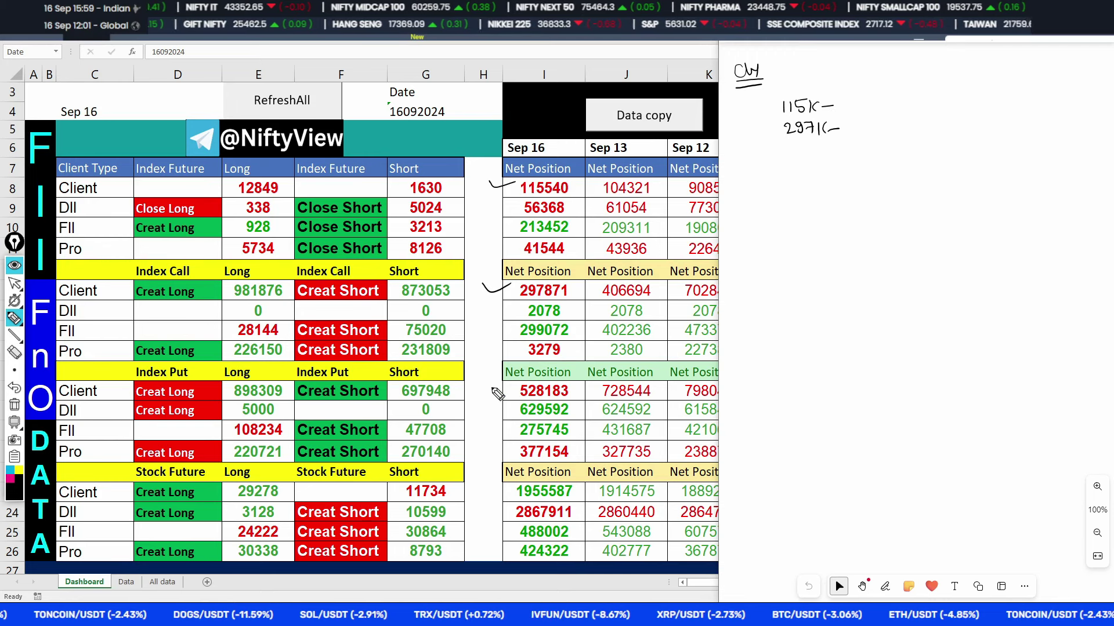
left_click_drag(788, 147, 848, 150)
left_click_drag(842, 145, 843, 156)
Step: Draw a total line below the Client figures and write the underlined result MTM 114K LONG
mouse_move(763, 165)
left_mouse_down()
mouse_move(872, 158)
mouse_move(779, 177)
mouse_move(799, 170)
left_mouse_up()
left_click_drag(795, 171, 806, 181)
left_click_drag(773, 190, 809, 187)
left_click_drag(773, 195, 817, 184)
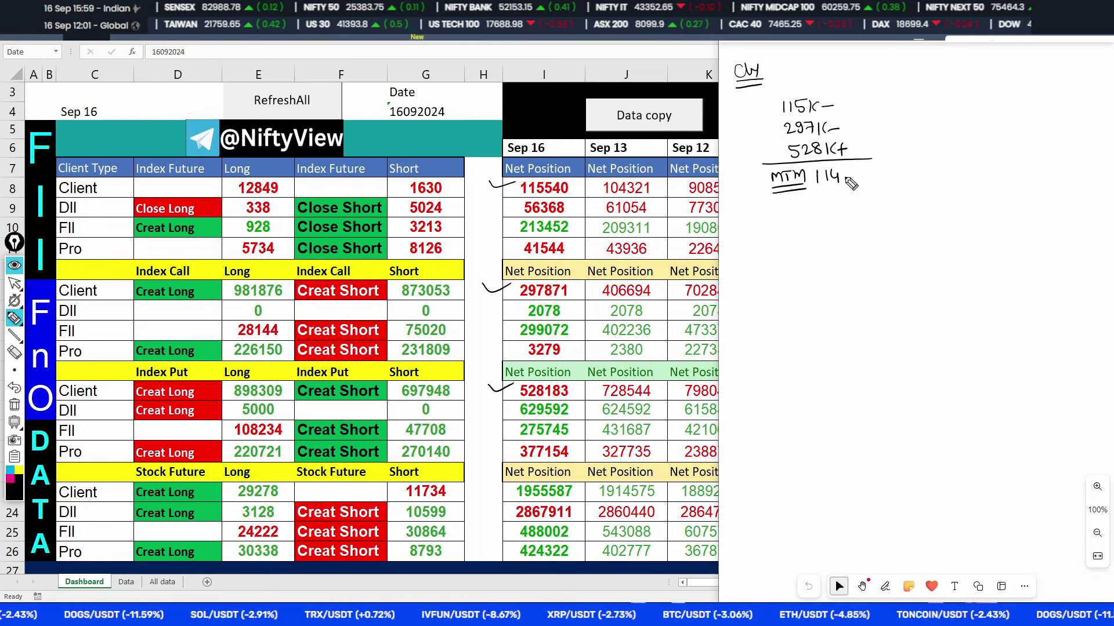
left_click_drag(855, 174, 855, 195)
left_click_drag(870, 173, 912, 182)
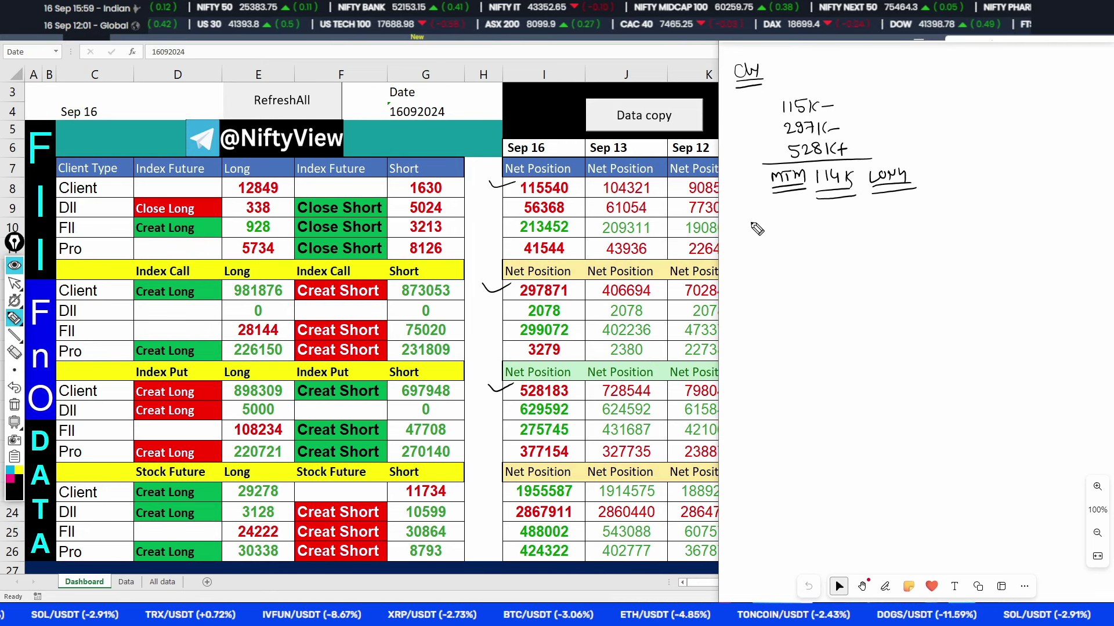
Step: Handwrite an underlined FII heading on the whiteboard below the Client calculation
left_click_drag(743, 223, 743, 236)
left_click_drag(743, 222, 750, 222)
left_click_drag(743, 229, 753, 234)
left_click_drag(761, 224, 766, 240)
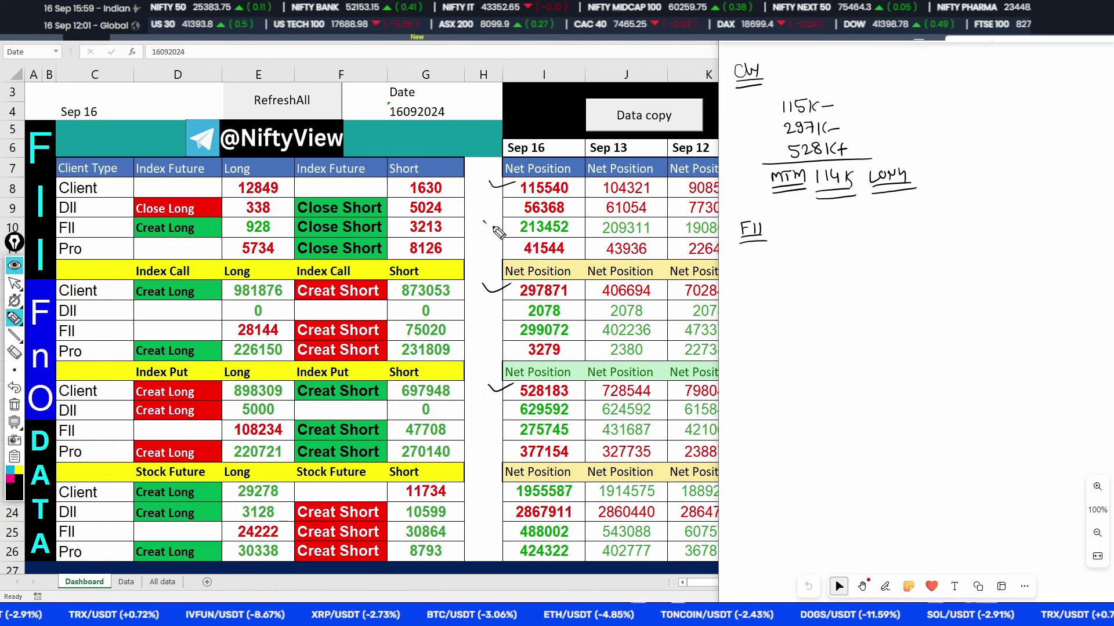
Step: Tick FII's Sep 16 Index Future and Call net positions, noting 213K + and 299K +, and underline the Sep 13 Call position
left_click_drag(494, 228, 510, 220)
left_click_drag(791, 250, 842, 250)
left_click_drag(837, 246, 837, 257)
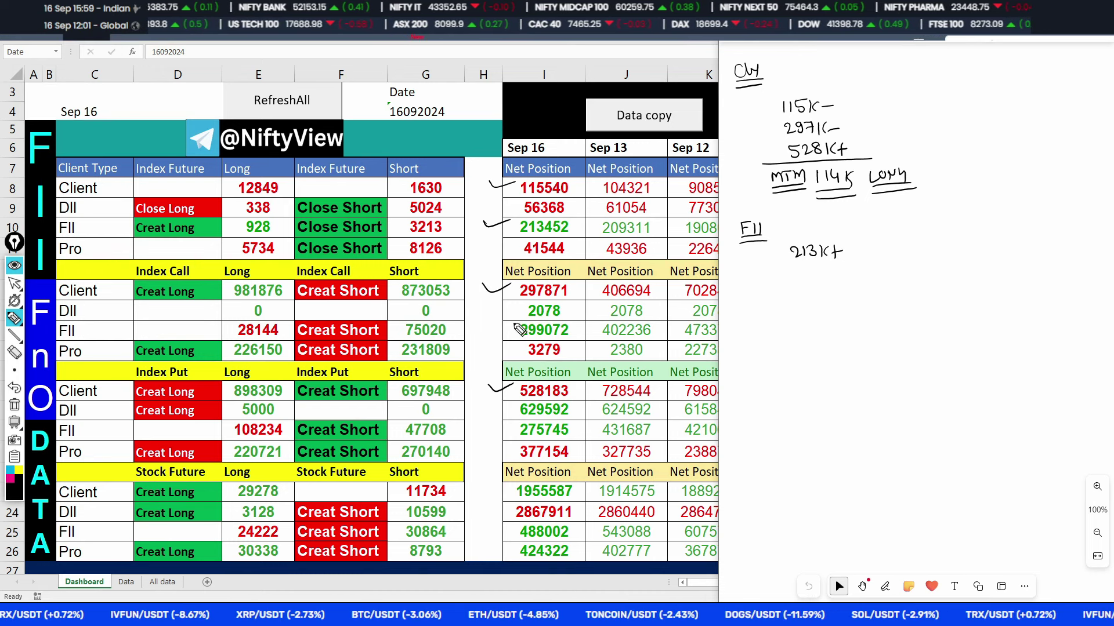
left_click_drag(489, 329, 509, 325)
left_click_drag(797, 272, 823, 282)
mouse_move(831, 268)
left_mouse_down()
mouse_move(830, 281)
mouse_move(854, 274)
left_mouse_up()
left_click_drag(849, 268, 848, 281)
left_click_drag(596, 340, 662, 334)
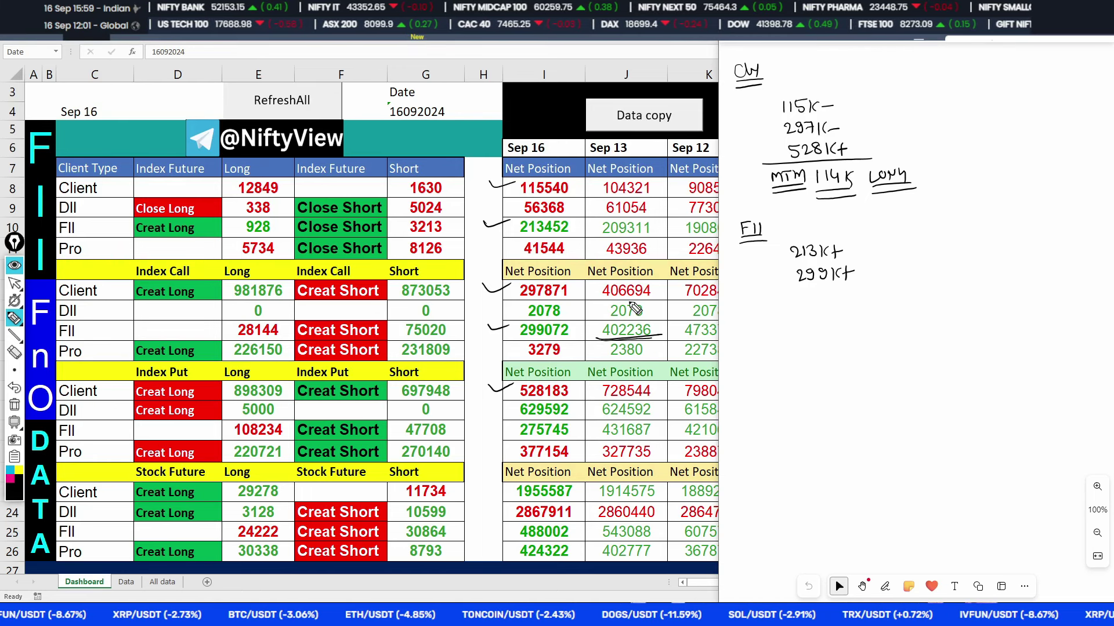
Step: Tick FII's Sep 16 Index Put net position, note 275K − on the whiteboard, and underline the Sep 13 Put position
left_click_drag(489, 425, 518, 425)
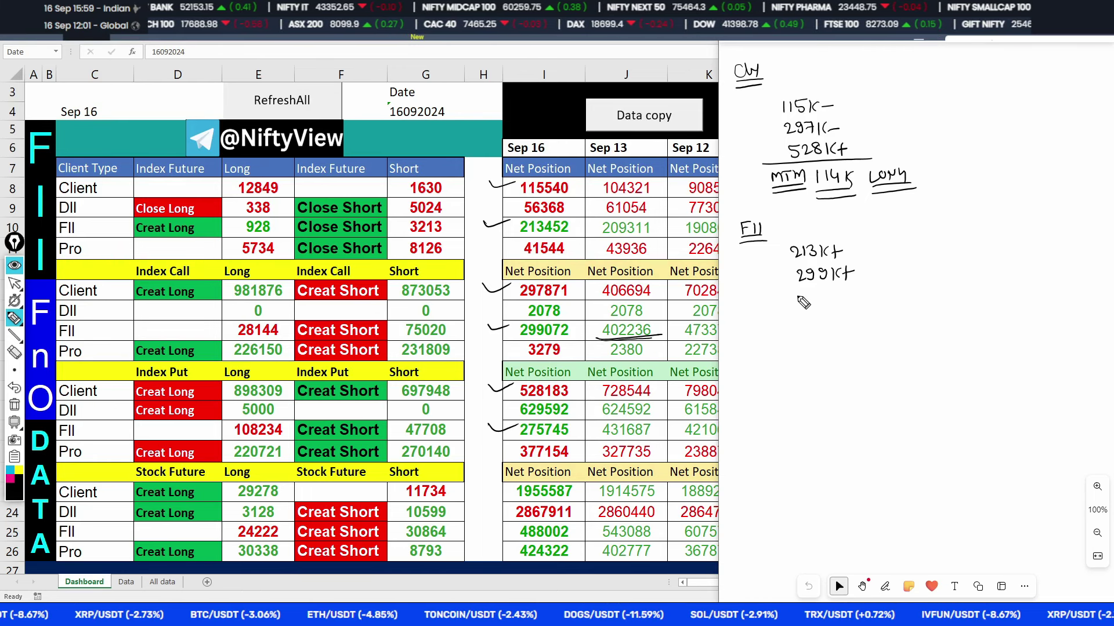
mouse_move(818, 292)
left_mouse_down()
mouse_move(812, 302)
mouse_move(836, 302)
left_mouse_up()
mouse_move(844, 290)
left_mouse_down()
mouse_move(845, 302)
mouse_move(860, 294)
left_mouse_up()
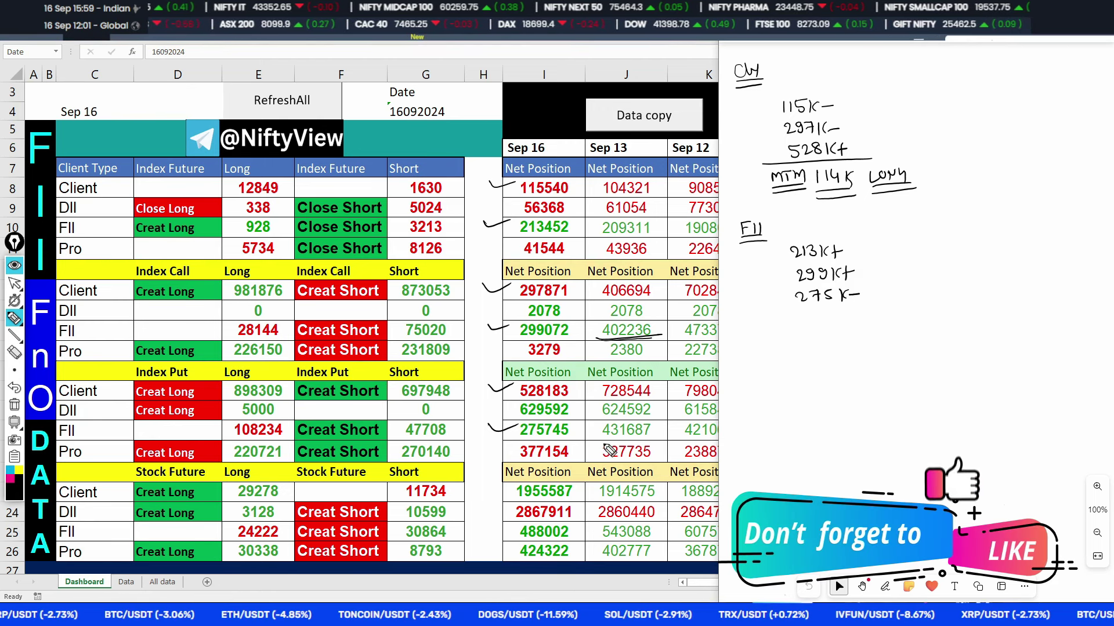
left_click_drag(594, 442, 649, 441)
Step: Draw a total line below the FII figures and write the double-underlined result MTM 2,36K LONG
left_click_drag(780, 311, 867, 312)
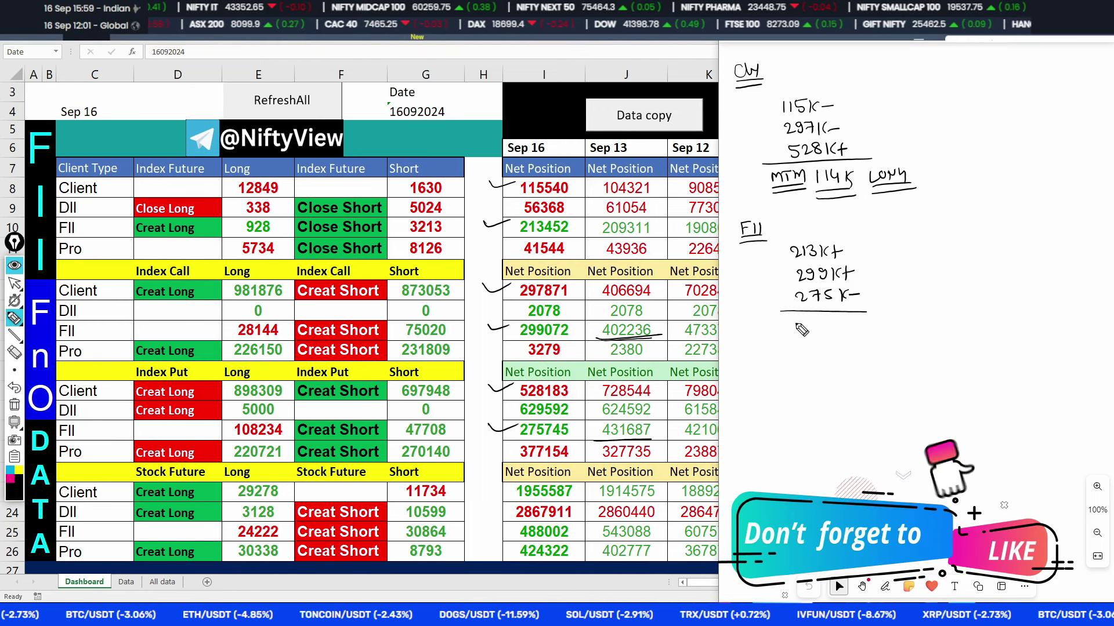
left_click_drag(787, 332, 818, 322)
mouse_move(813, 323)
left_mouse_down()
mouse_move(822, 340)
mouse_move(880, 324)
mouse_move(898, 334)
left_mouse_up()
mouse_move(850, 346)
left_mouse_down()
mouse_move(944, 333)
mouse_move(952, 322)
mouse_move(965, 343)
left_mouse_up()
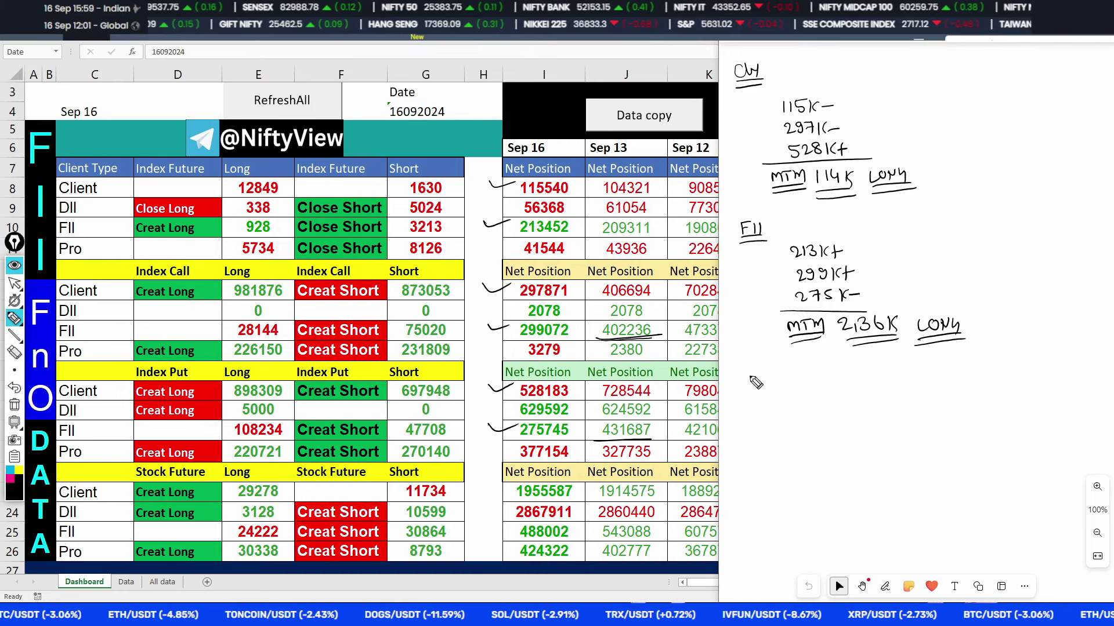
Step: Write a double-underlined PRO heading and tick Pro's Sep 16 Index Future, Call and Put net positions, noting 41K −, 3279 − and 377K +
mouse_move(750, 385)
left_mouse_down()
mouse_move(780, 377)
mouse_move(785, 391)
left_mouse_up()
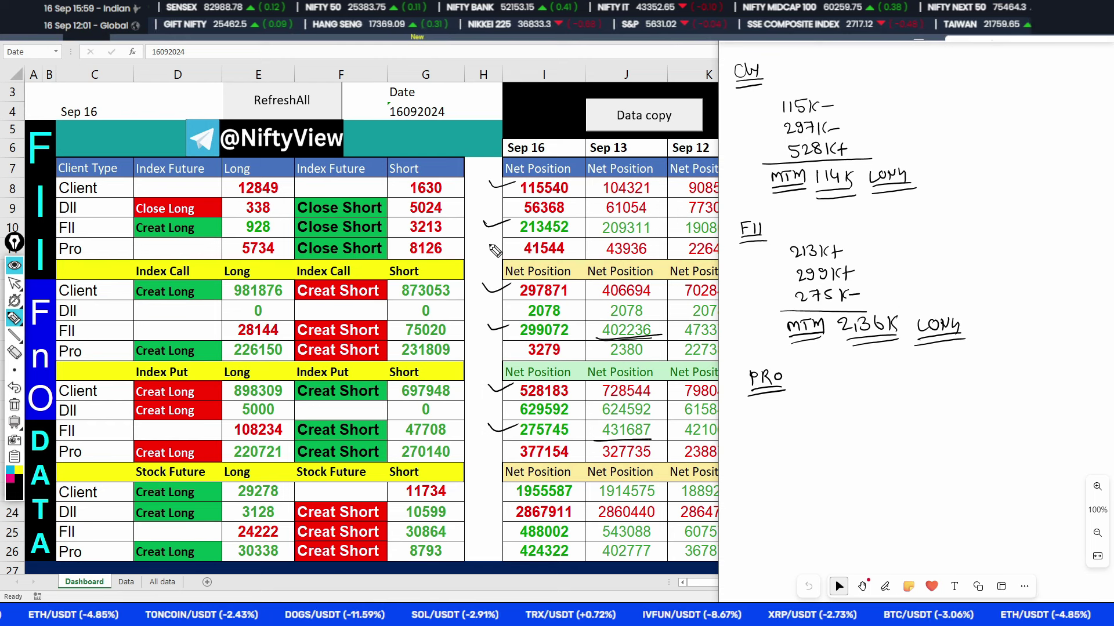
left_click_drag(488, 243, 513, 239)
left_click_drag(803, 400, 848, 406)
left_click_drag(488, 347, 516, 343)
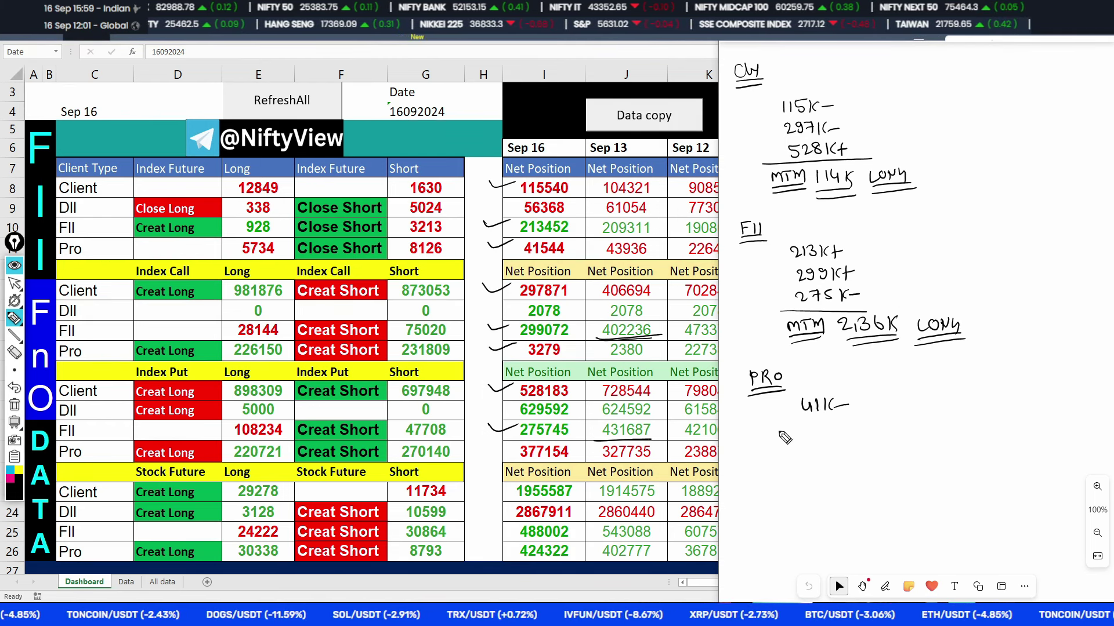
left_click_drag(835, 430, 871, 426)
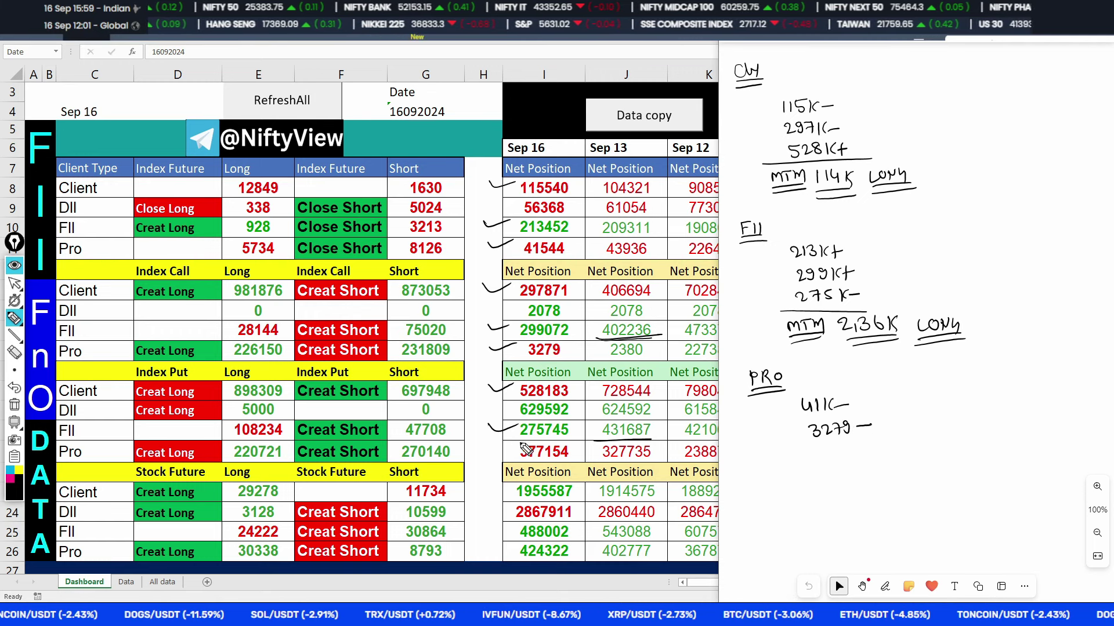
mouse_move(488, 447)
left_mouse_down()
mouse_move(499, 458)
mouse_move(517, 448)
left_mouse_up()
mouse_move(818, 450)
left_mouse_down()
mouse_move(828, 456)
mouse_move(819, 461)
mouse_move(892, 459)
left_mouse_up()
Step: Draw a total line below the Pro figures and write the underlined result MTM 3,32K LONG
left_click_drag(802, 467, 907, 461)
mouse_move(821, 490)
left_mouse_down()
mouse_move(826, 476)
mouse_move(848, 487)
mouse_move(855, 476)
mouse_move(858, 488)
left_mouse_up()
left_click_drag(821, 494, 934, 488)
mouse_move(941, 472)
left_mouse_down()
mouse_move(939, 490)
mouse_move(956, 498)
left_mouse_up()
mouse_move(959, 471)
left_mouse_down()
mouse_move(964, 492)
mouse_move(1004, 476)
left_mouse_up()
Step: Circle Pro's LONG result and the PRO heading, and write a circled, underlined BANK N note beside them
left_click_drag(1006, 451, 951, 493)
mouse_move(806, 365)
left_mouse_down()
mouse_move(794, 409)
mouse_move(806, 372)
left_mouse_up()
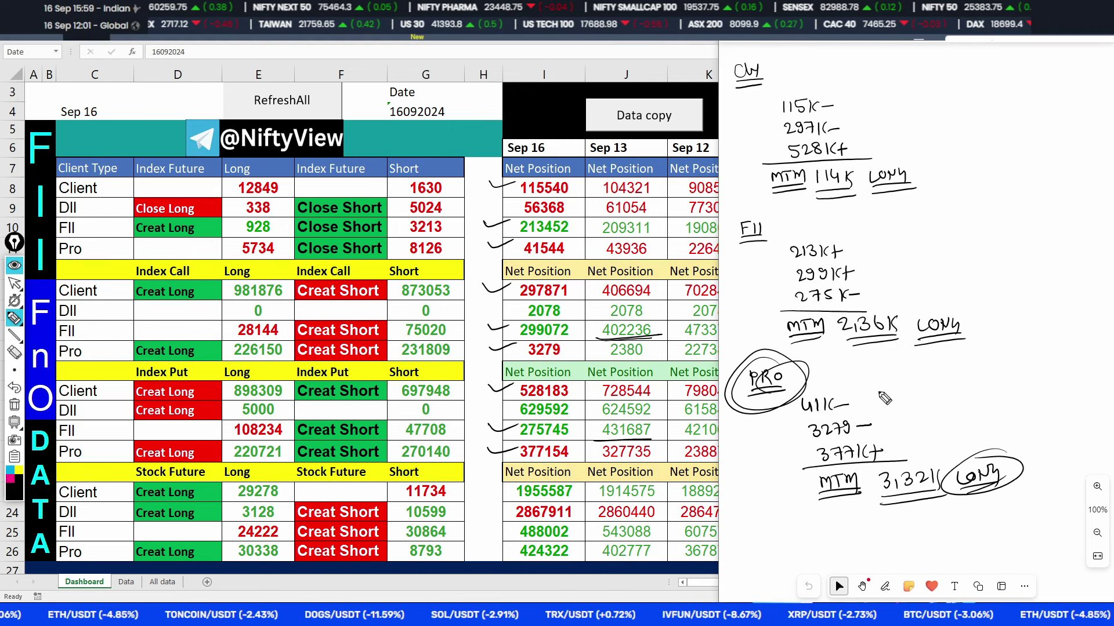
mouse_move(879, 383)
left_mouse_down()
mouse_move(896, 398)
mouse_move(916, 383)
mouse_move(922, 395)
mouse_move(966, 383)
mouse_move(882, 412)
mouse_move(980, 371)
mouse_move(908, 346)
left_mouse_up()
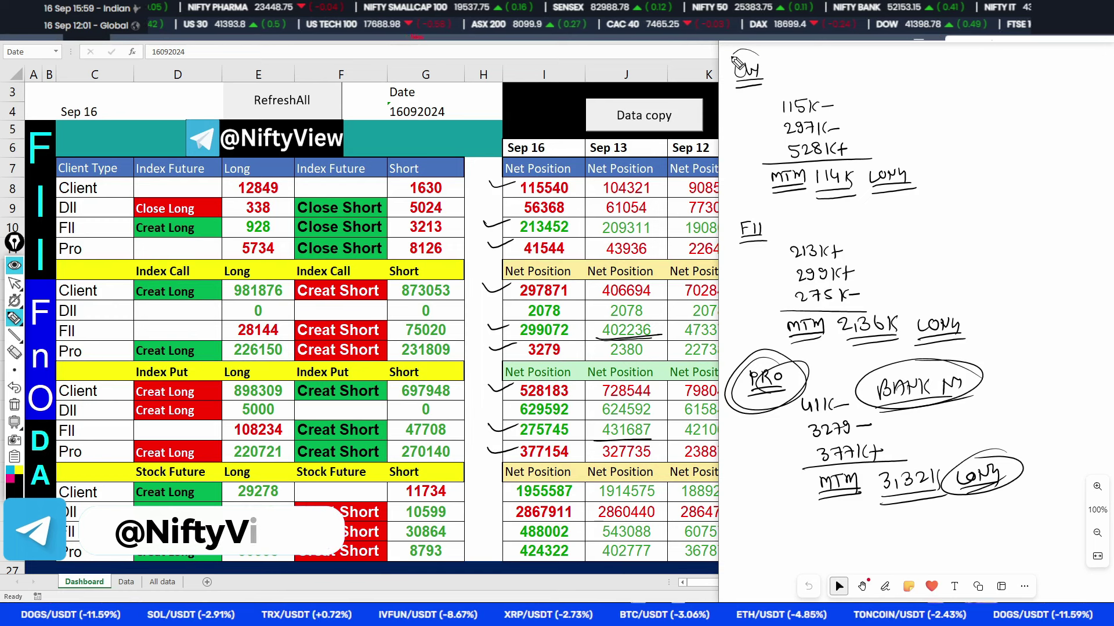
Step: Circle the Client and FII headings, underline FII's 213K +, and write a circled BN note beside it
left_click_drag(764, 54, 772, 66)
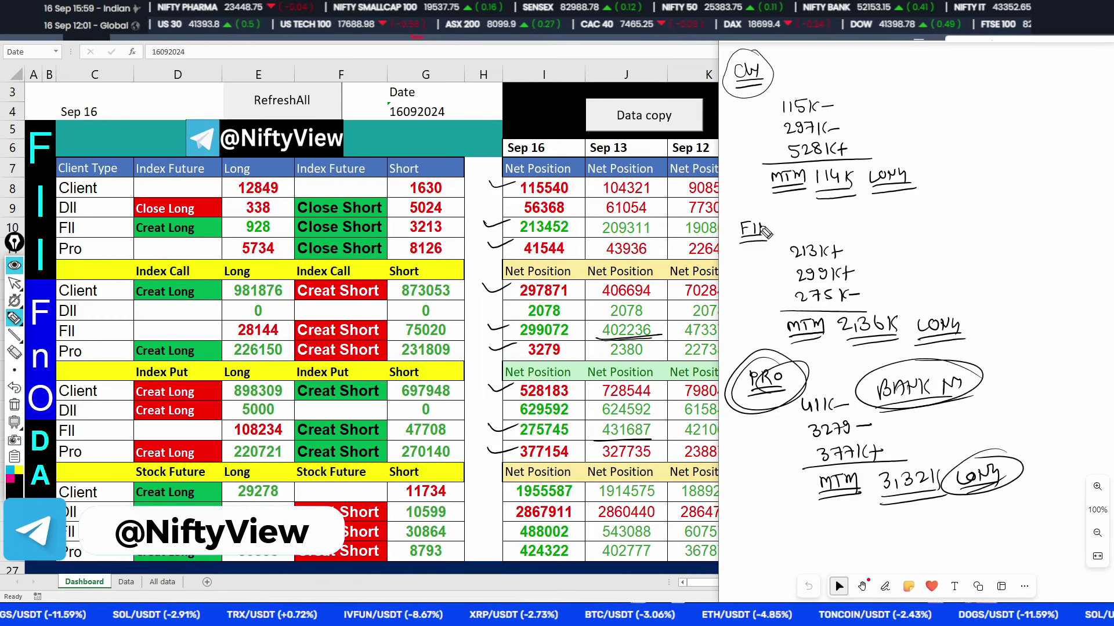
mouse_move(769, 206)
left_mouse_down()
mouse_move(733, 212)
mouse_move(770, 246)
mouse_move(743, 216)
mouse_move(757, 199)
left_mouse_up()
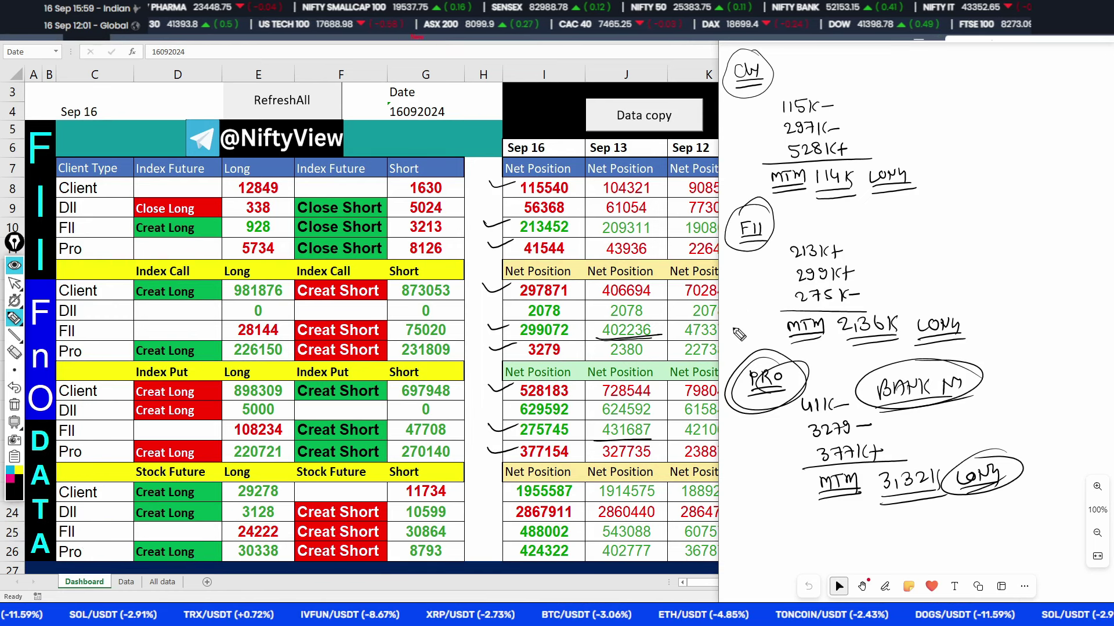
mouse_move(790, 263)
left_mouse_down()
mouse_move(898, 264)
mouse_move(913, 248)
mouse_move(928, 260)
mouse_move(896, 233)
left_mouse_up()
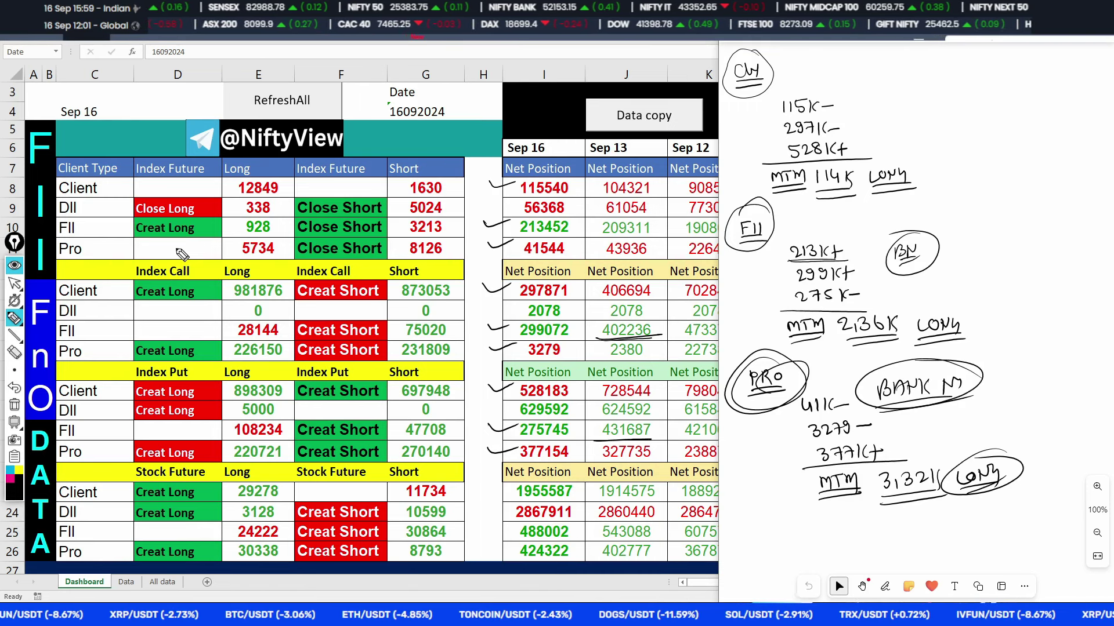
Step: Clear all pen marks from the sheet and whiteboard, and bring the daily Nifty chart in TradingView into view
left_click(14, 283)
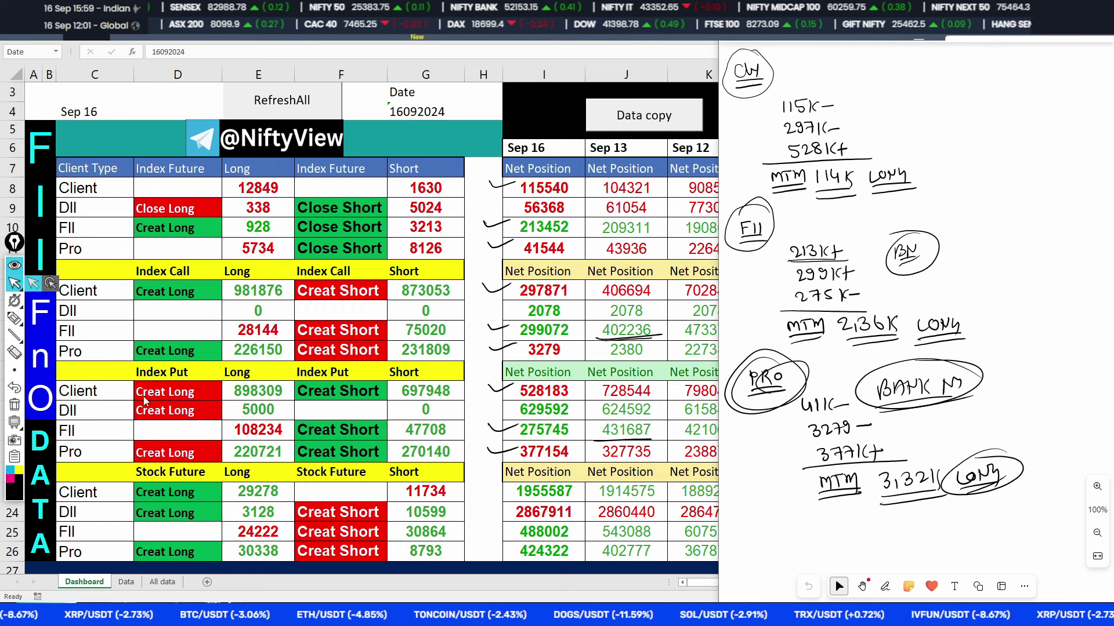
left_click(14, 405)
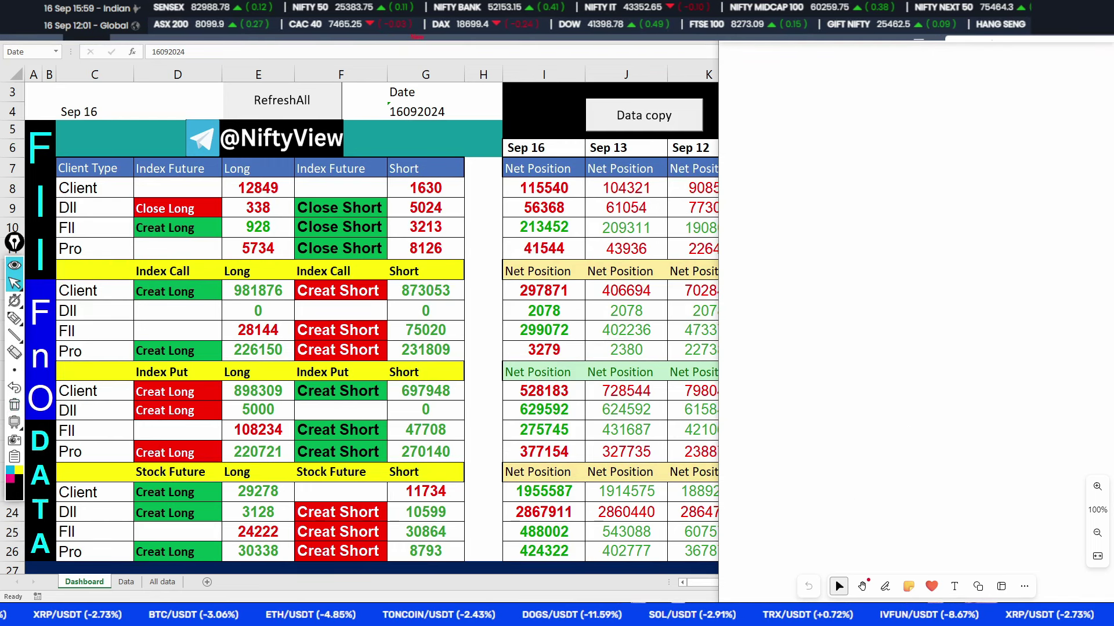
key("Escape")
key("alt+Tab")
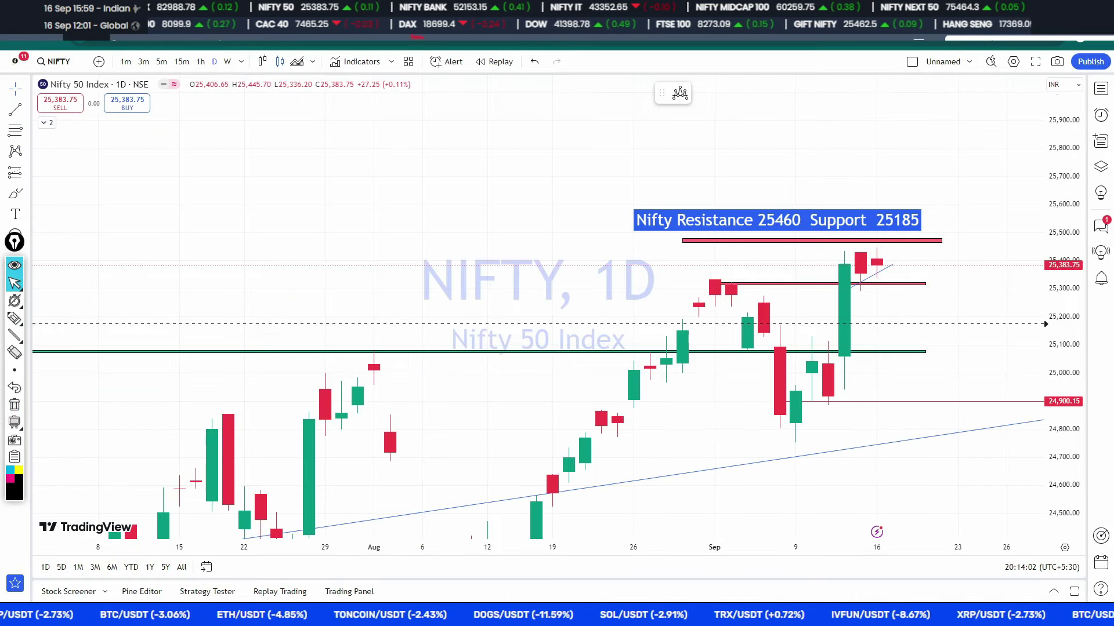
left_click_drag(975, 341, 945, 246)
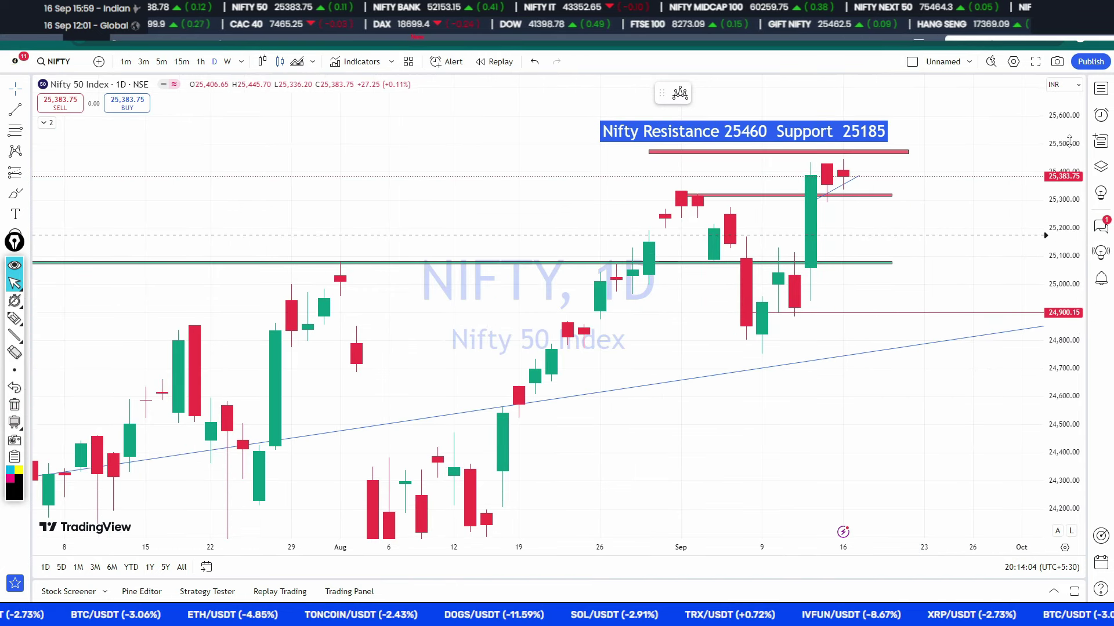
double_click(1058, 261)
Step: Open the daily Banknifty chart and examine recent price action against the resistance 52520 and support 51500 label
key("Down")
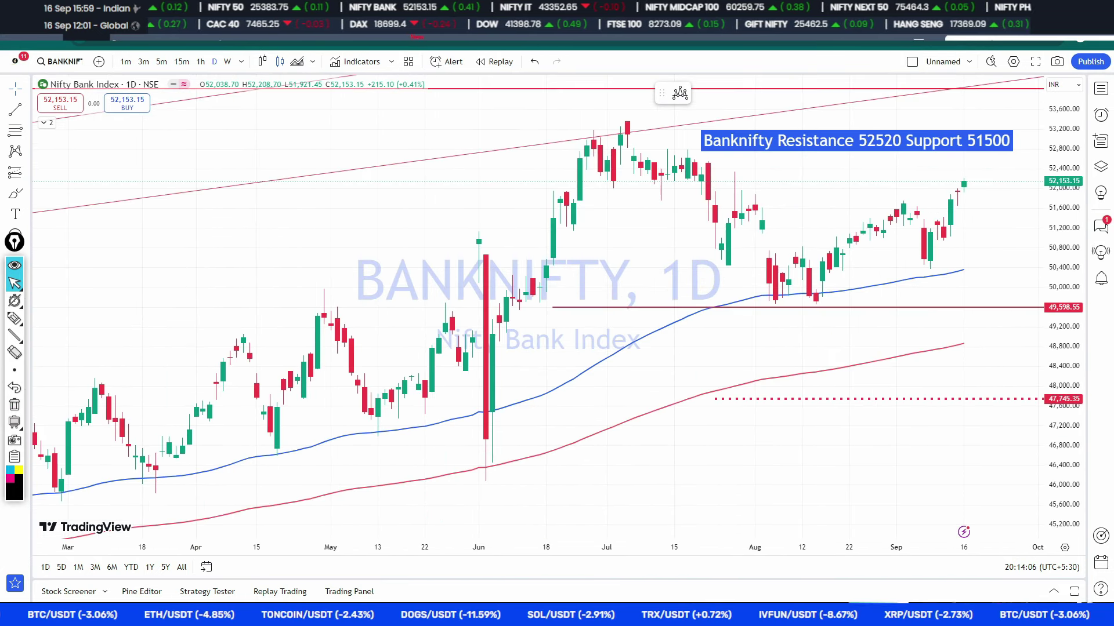
left_click_drag(987, 253, 941, 337)
scroll(1063, 315, "up", 2)
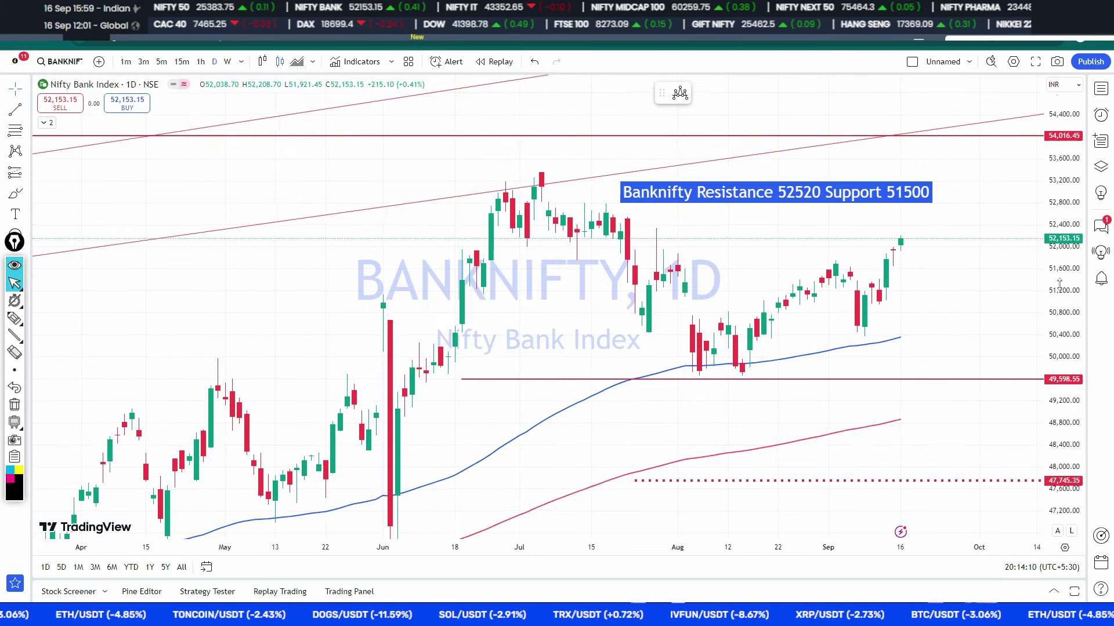
scroll(1064, 315, "down", 1)
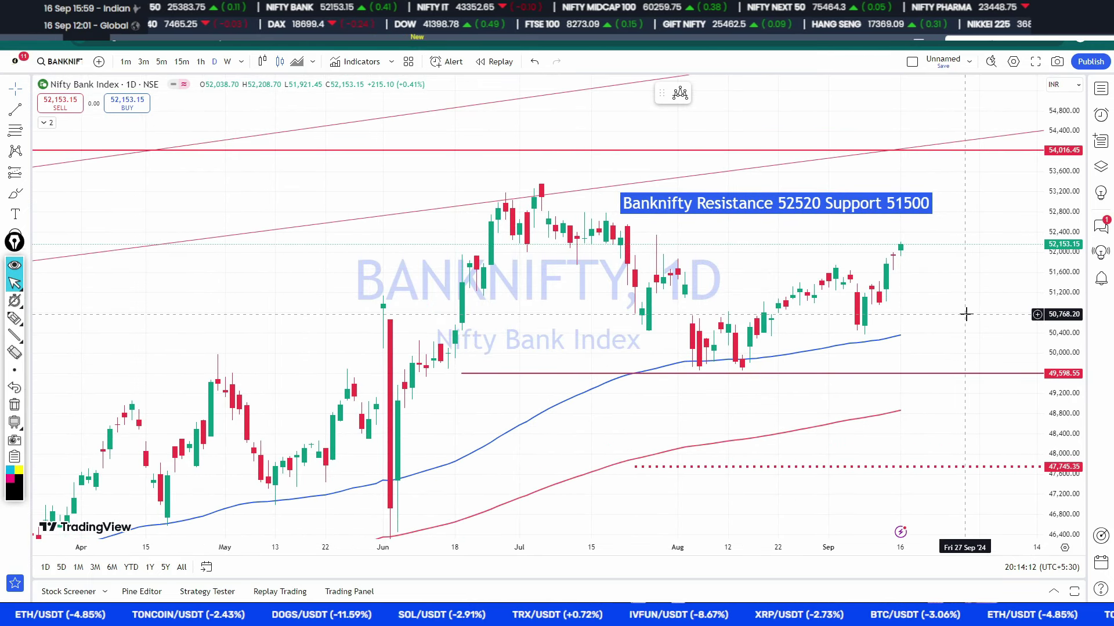
scroll(966, 314, "down", 1)
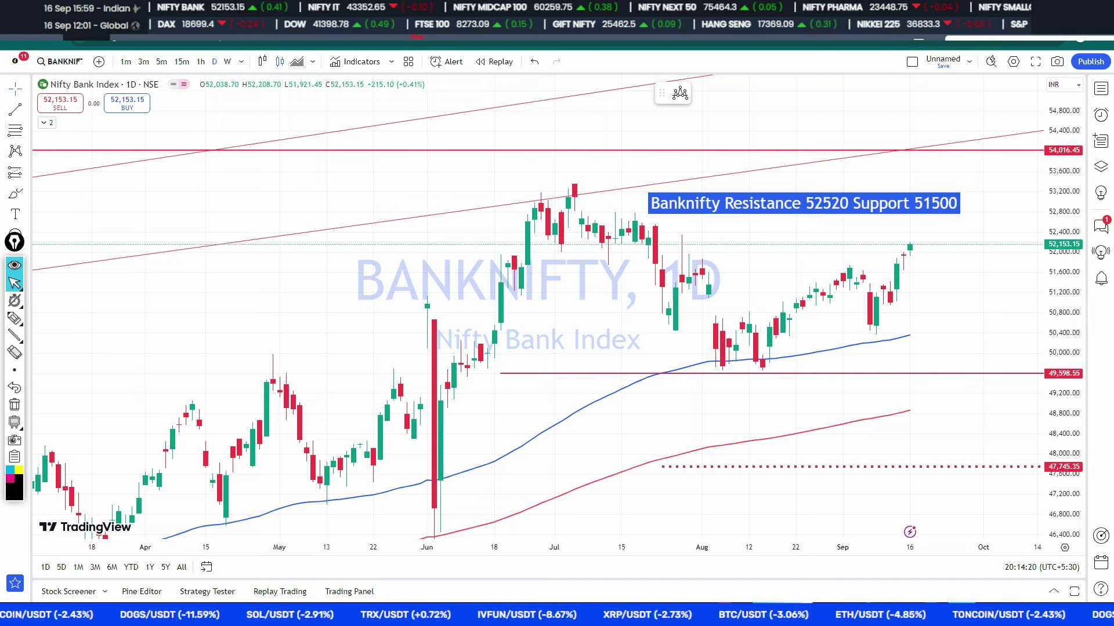
Step: Look at the Nifty option chain for the 19 Sep, 2024 expiry and return to the daily Nifty chart in TradingView
key("ctrl+Tab")
key("ctrl+Tab")
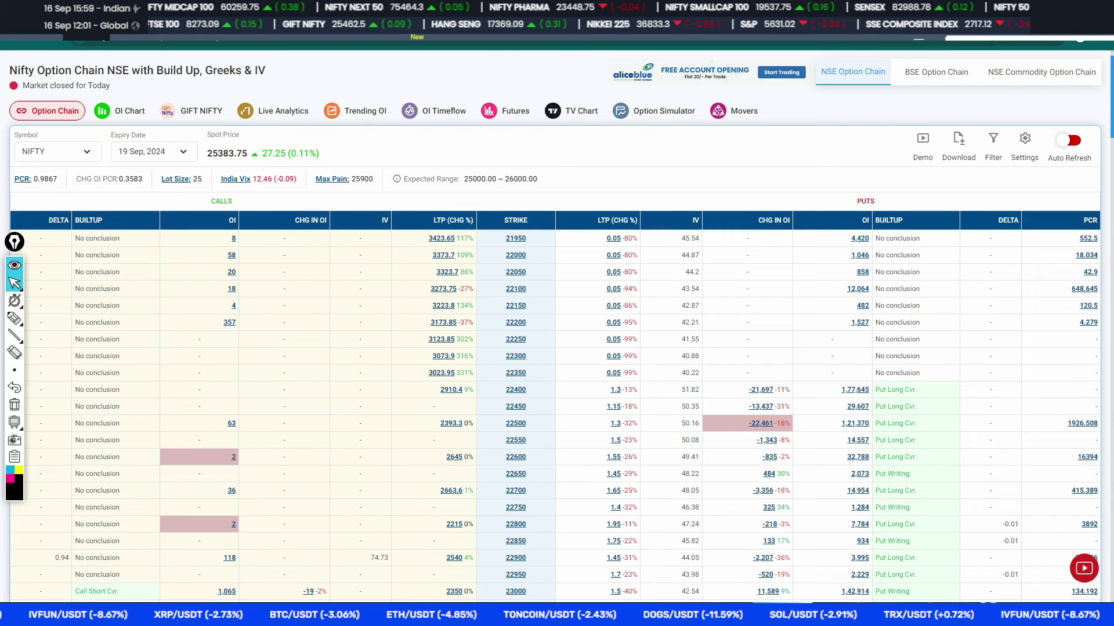
key("ctrl+shift+Tab")
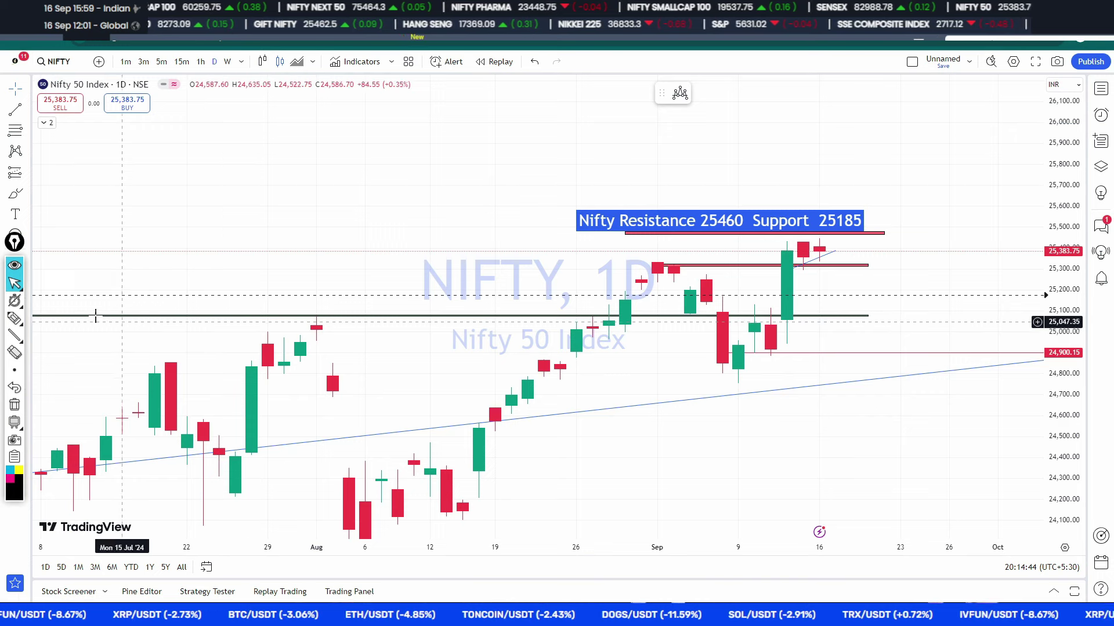
Step: Circle the resistance value 25460 and the support value 25185 in the Nifty chart's label with the pen
left_click(16, 319)
mouse_move(730, 187)
left_mouse_down()
mouse_move(702, 200)
mouse_move(752, 233)
mouse_move(732, 193)
left_mouse_up()
mouse_move(852, 190)
left_mouse_down()
mouse_move(818, 201)
mouse_move(890, 240)
mouse_move(857, 192)
left_mouse_up()
left_click(14, 283)
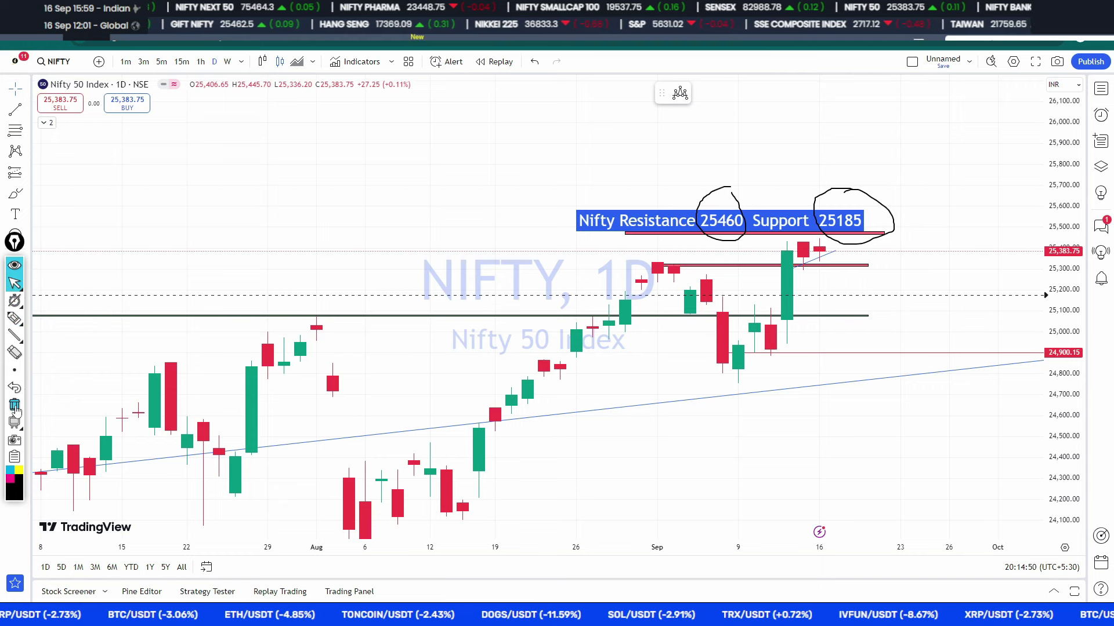